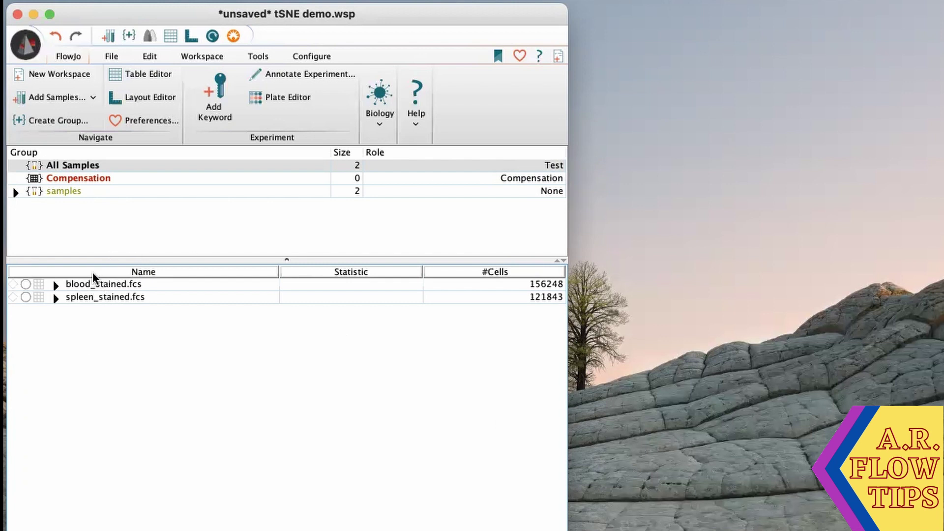
- Create a new 'cell source' keyword column from blood_stained.fcs via Add Keyword
left_click(52, 283)
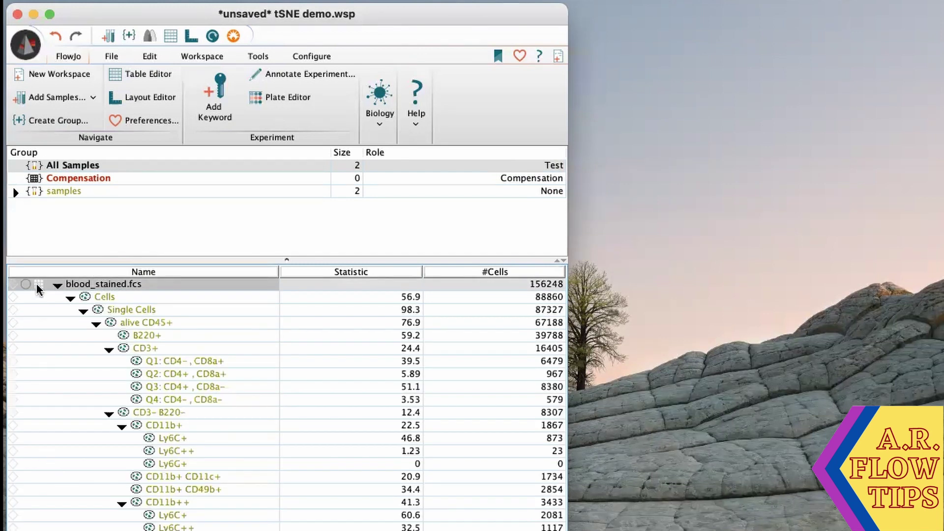
left_click(56, 284)
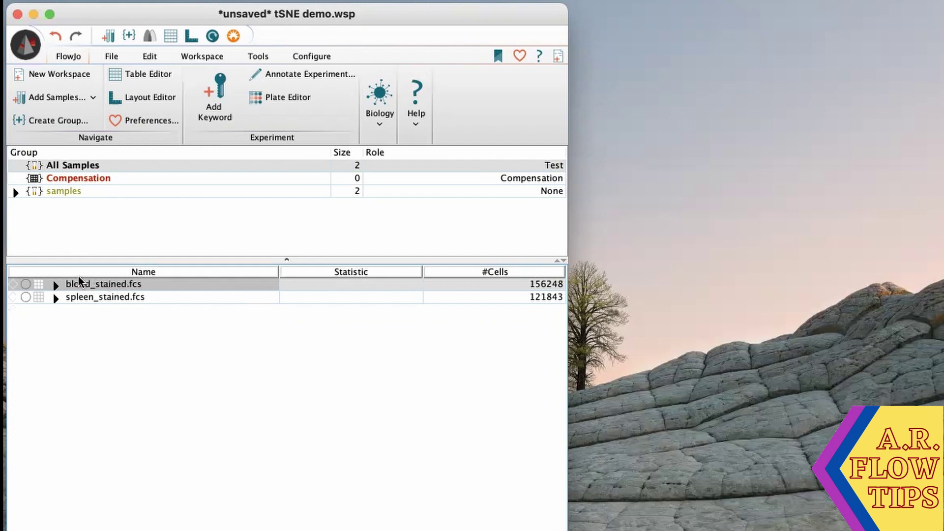
right_click(106, 289)
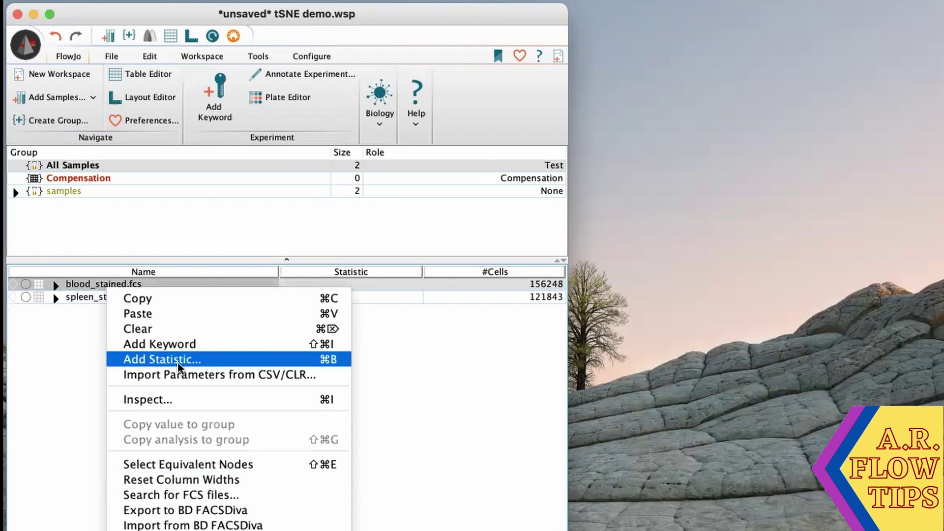
left_click(177, 350)
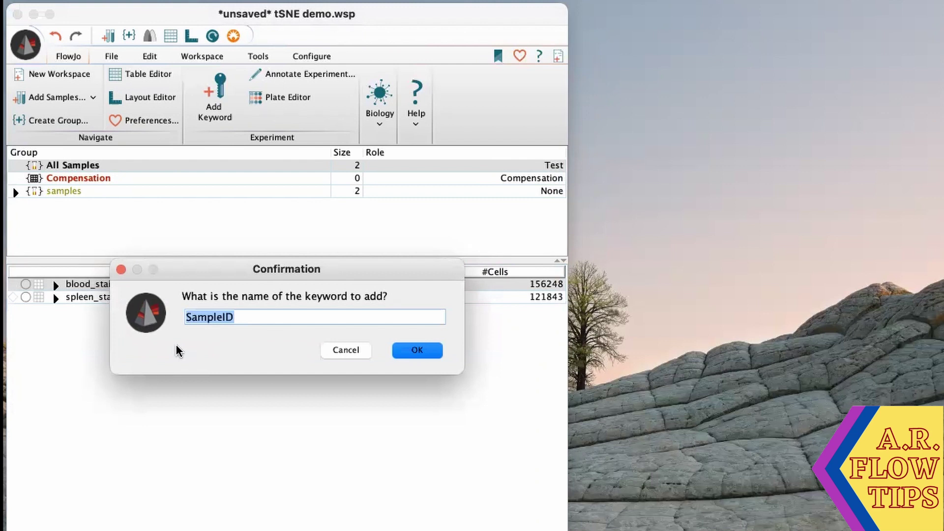
type("cell source")
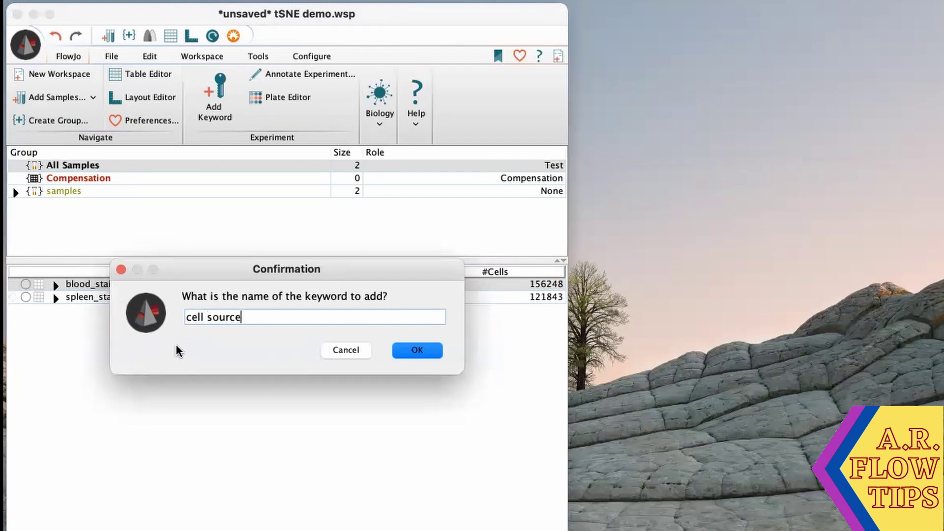
key("Return")
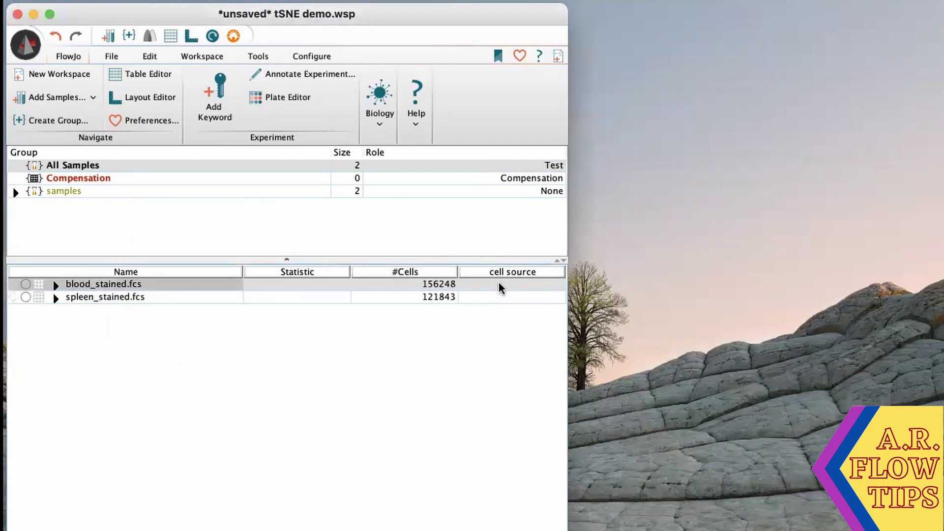
- Enter cell source 1 for blood_stained.fcs and 2 for spleen_stained.fcs
left_click(499, 285)
type("1")
left_click(491, 298)
type("2")
key("Return")
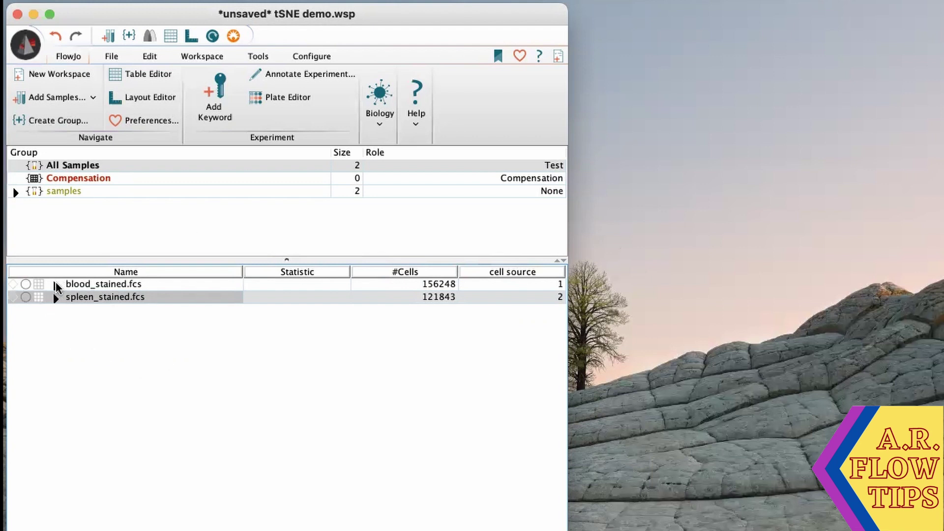
- Select alive CD45+ in blood_stained.fcs and its equivalent node in spleen_stained.fcs
left_click(54, 284)
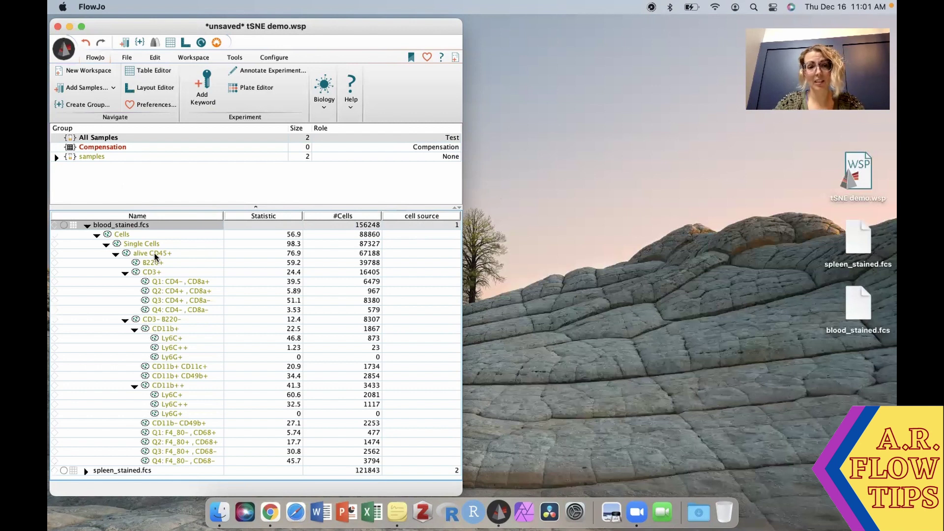
left_click(154, 256)
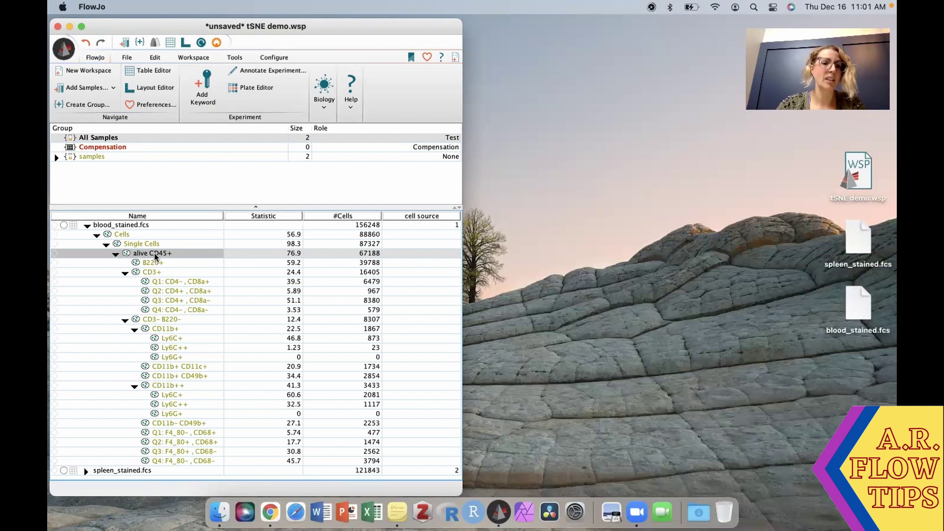
right_click(154, 253)
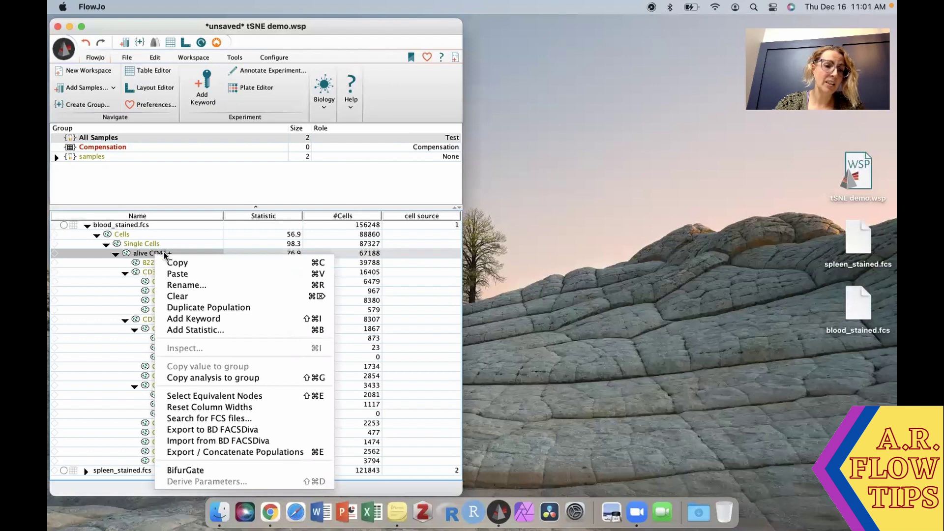
left_click(221, 397)
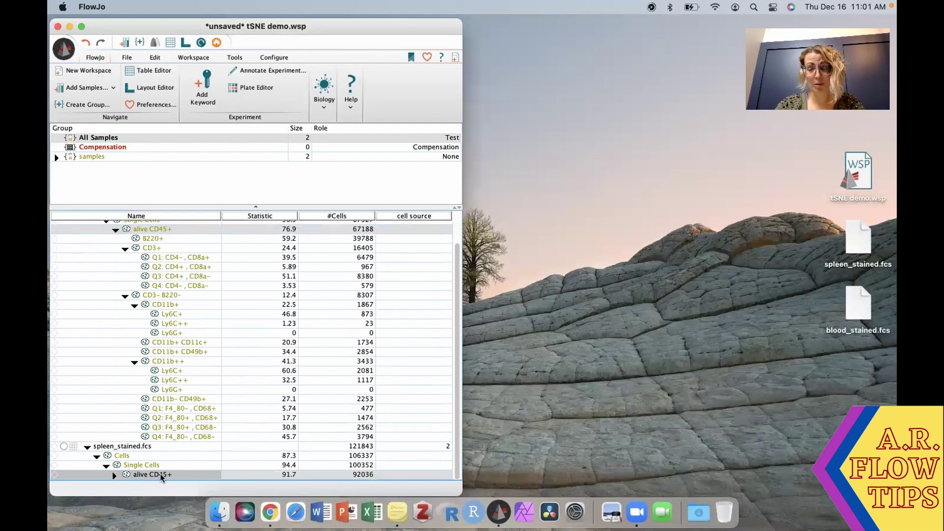
scroll(193, 425, "up", 2)
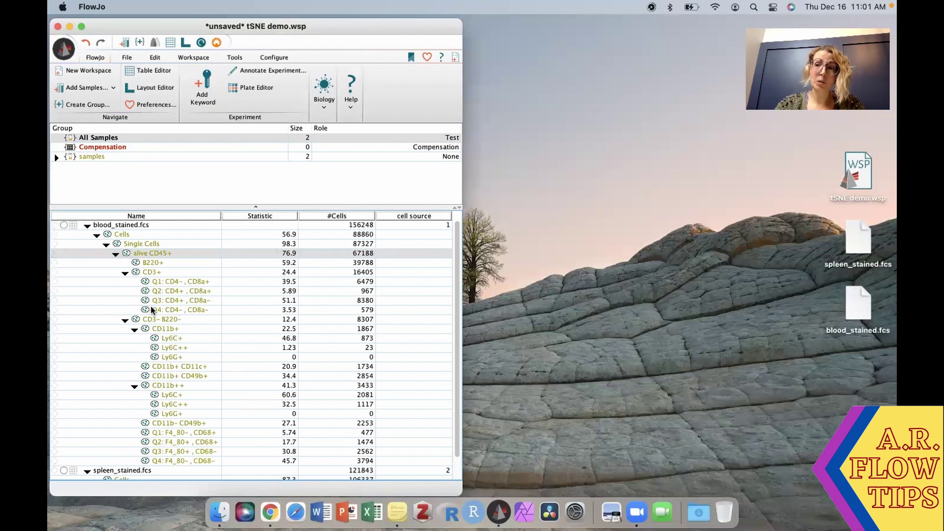
right_click(169, 254)
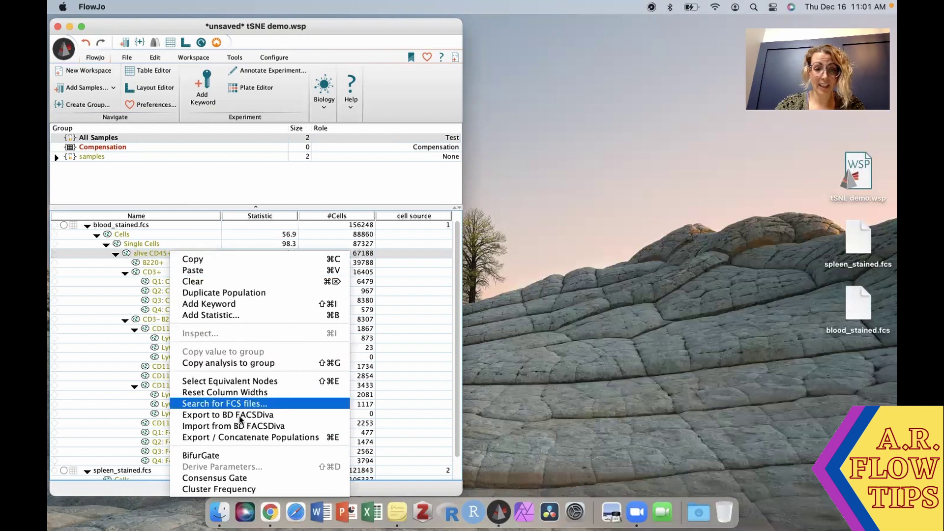
left_click(127, 60)
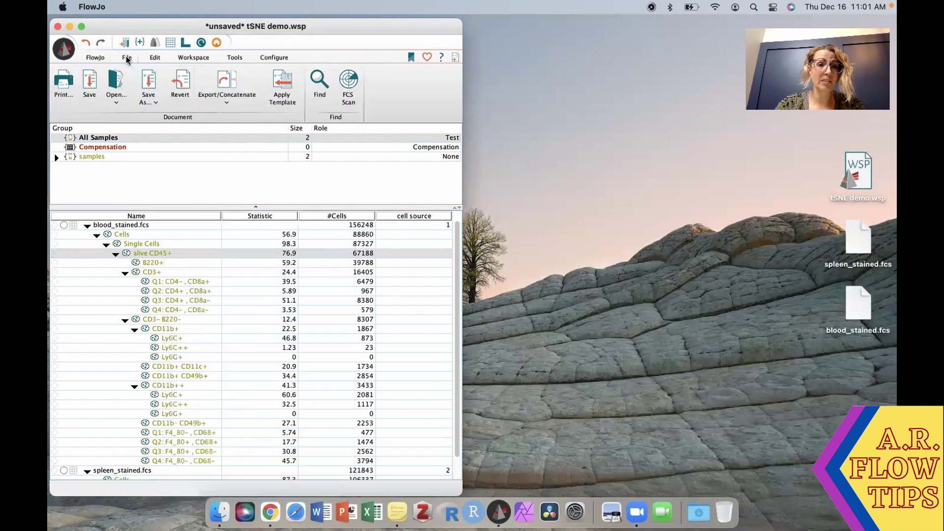
- Open Export / Concatenate Populations for the selected populations on the Concatenate tab
right_click(171, 254)
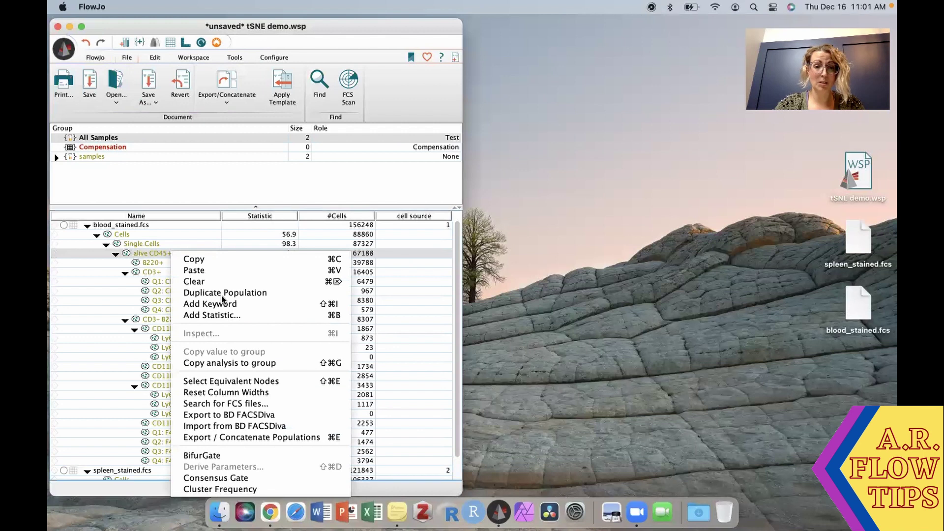
left_click(249, 440)
left_click_drag(418, 172, 454, 95)
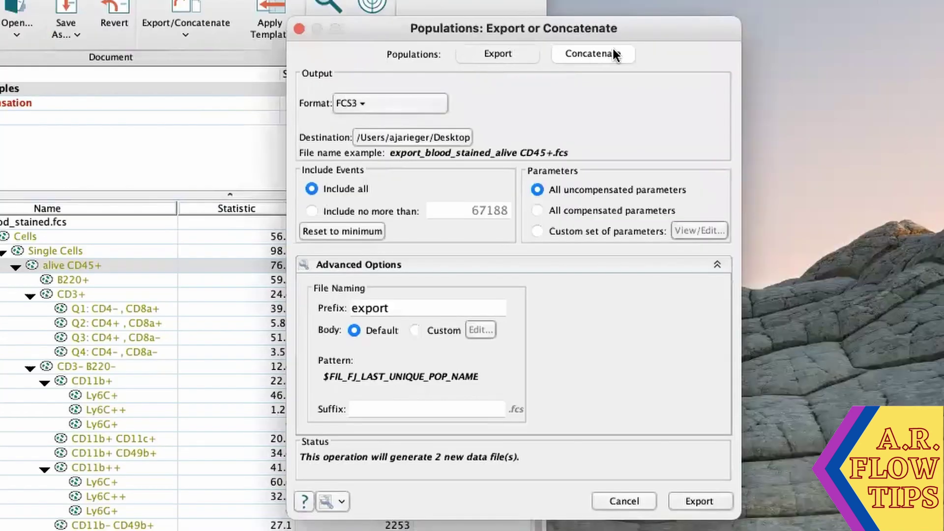
left_click(613, 48)
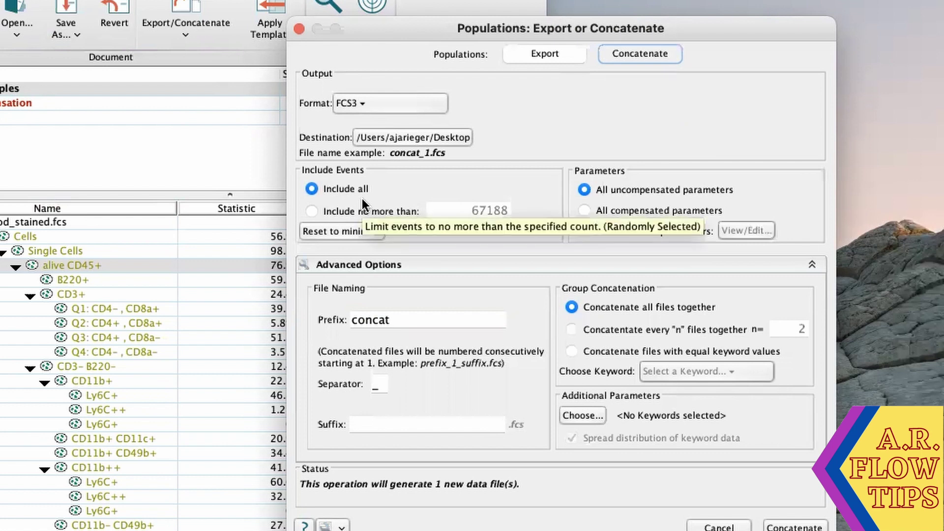
- Limit to 20000 events, output compensated parameters, and set prefix concat_demo
left_click(308, 210)
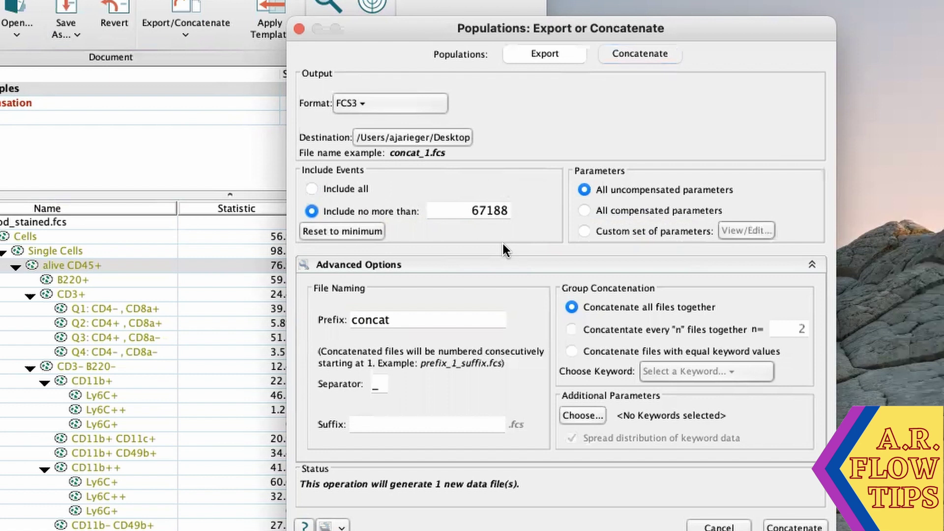
double_click(465, 212)
type("20000")
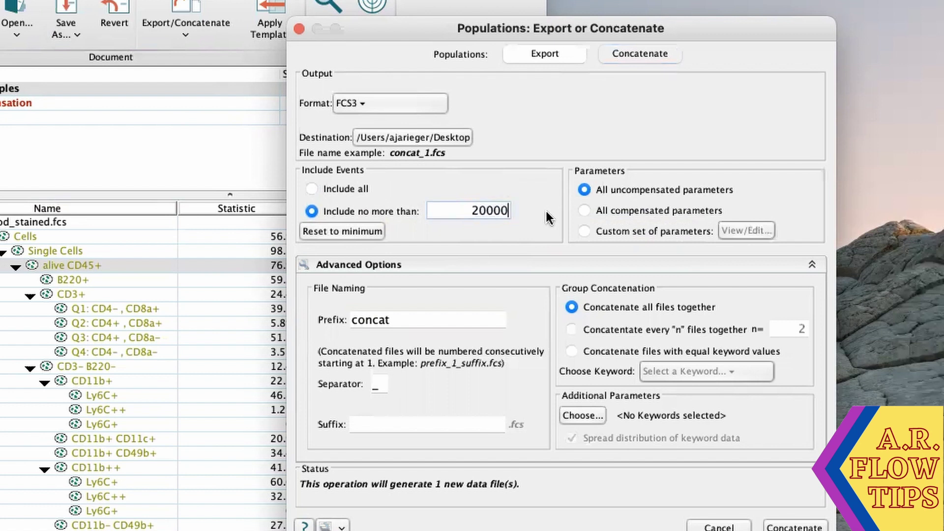
left_click(583, 209)
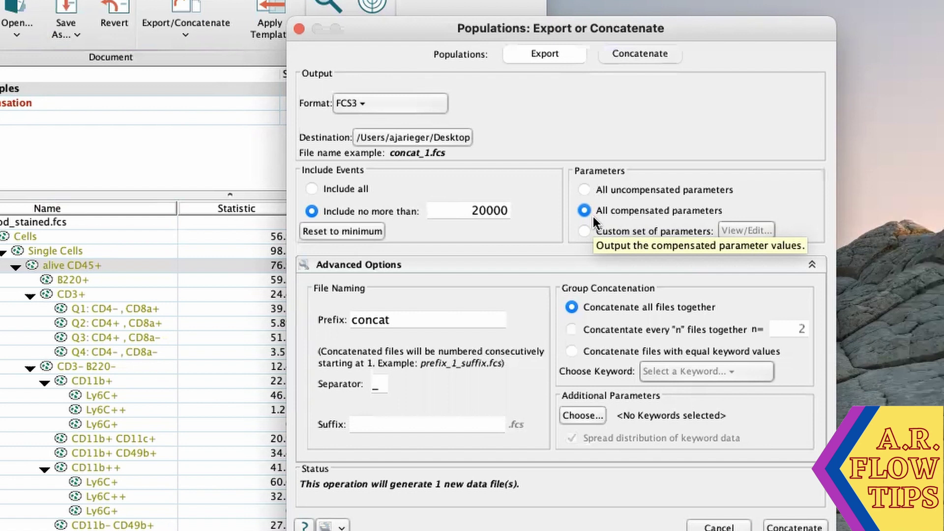
left_click(409, 323)
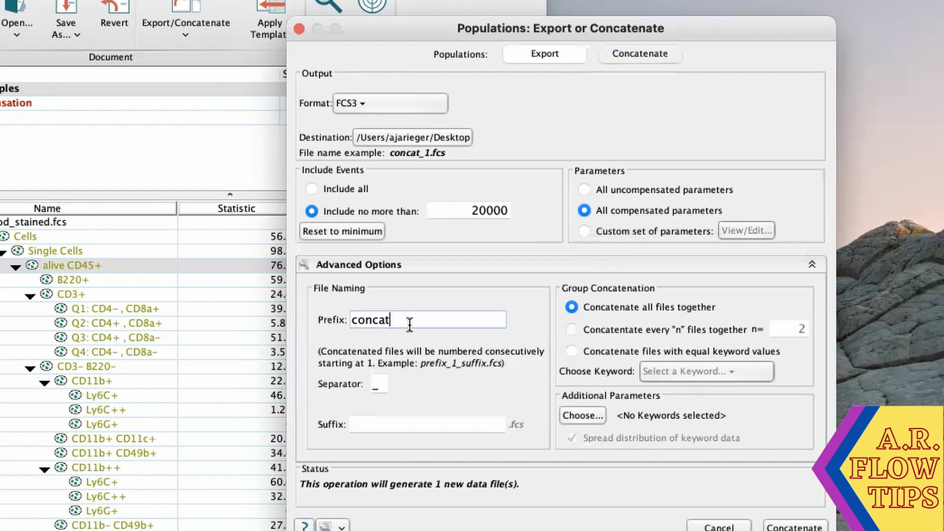
type("_d")
type("emo")
- Add the cell source keyword as an extra output parameter
left_click(584, 414)
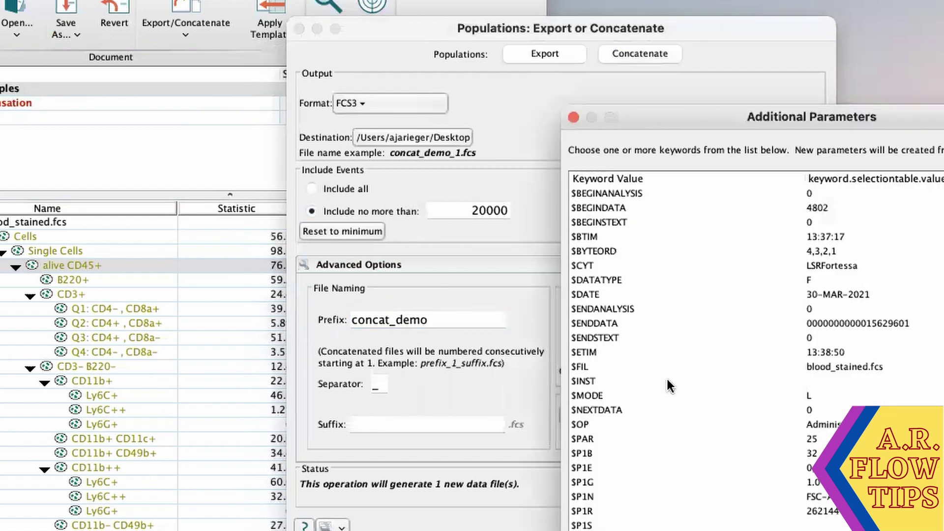
scroll(666, 384, "down", 20)
scroll(666, 384, "down", 5)
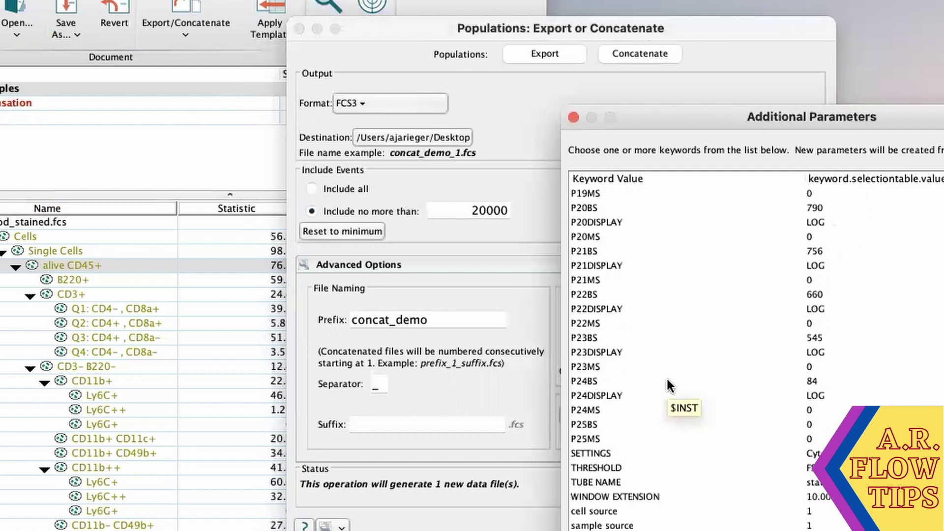
left_click(591, 513)
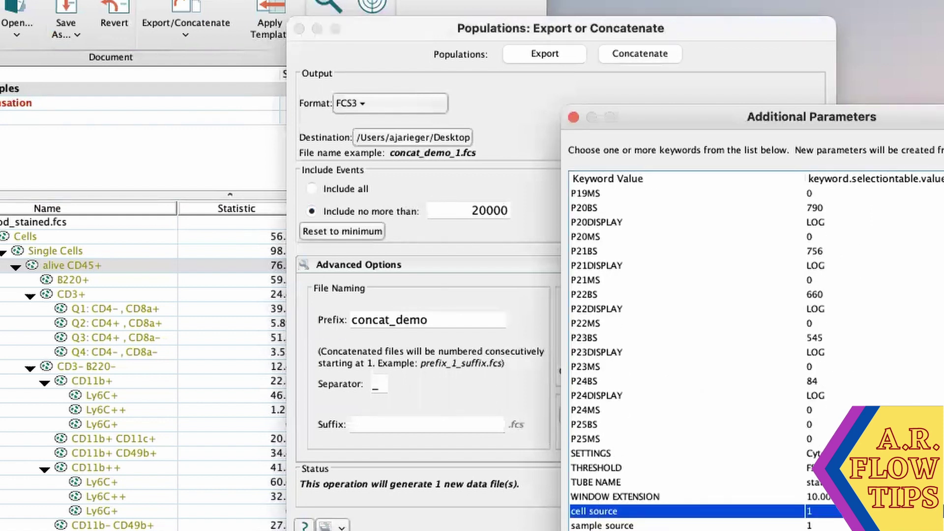
key("Return")
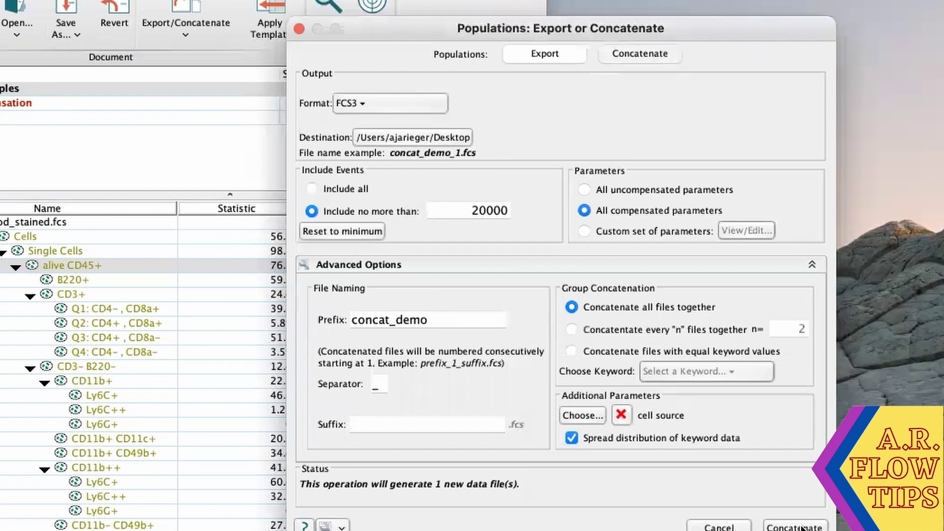
- Concatenate into concat_demo_1.fcs, load it into the existing workspace, and close the dialogs
left_click(801, 526)
left_click(781, 346)
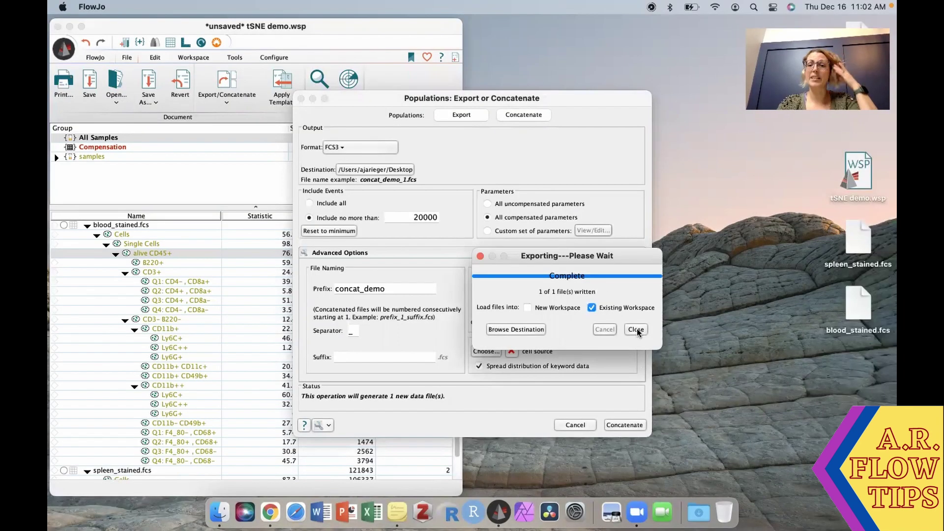
left_click(636, 329)
left_click(301, 100)
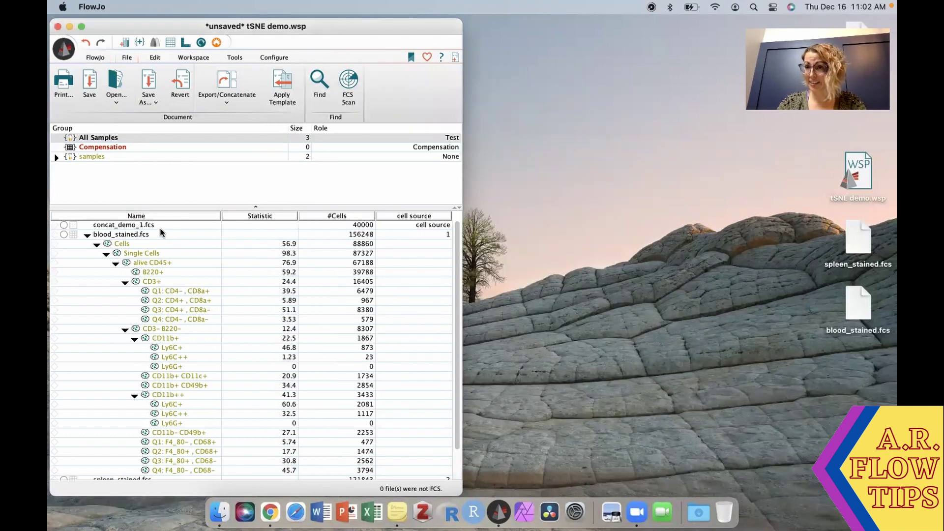
- Open a plot of concat_demo_1.fcs with cell source on the x axis
left_click(133, 225)
double_click(133, 225)
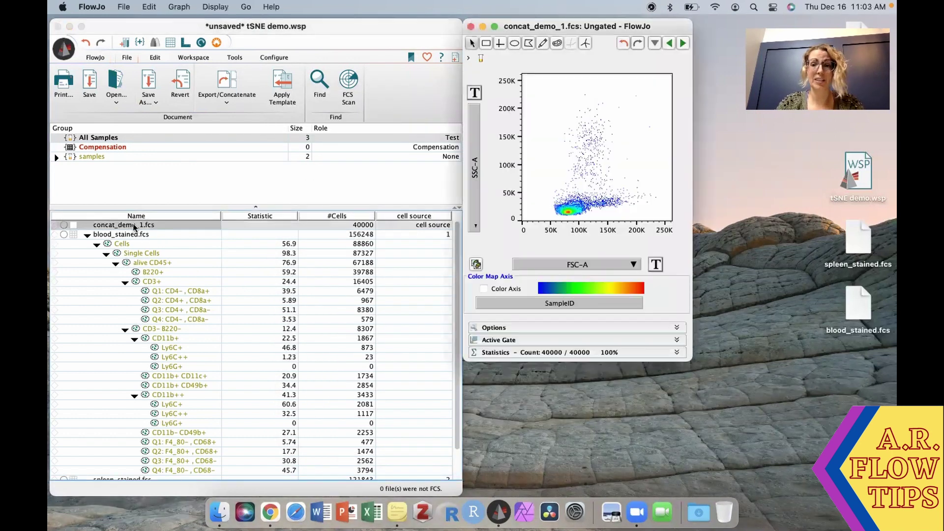
left_click(623, 261)
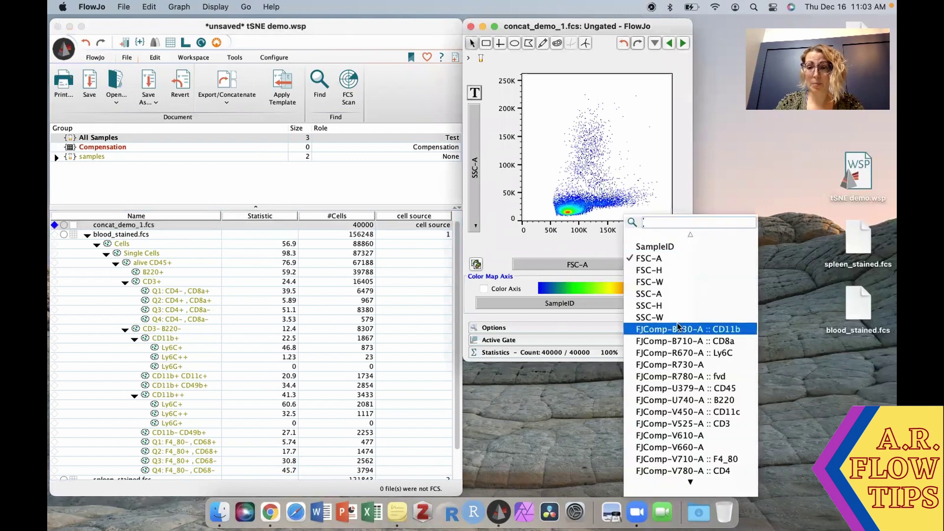
scroll(679, 325, "down", 3)
left_click(666, 469)
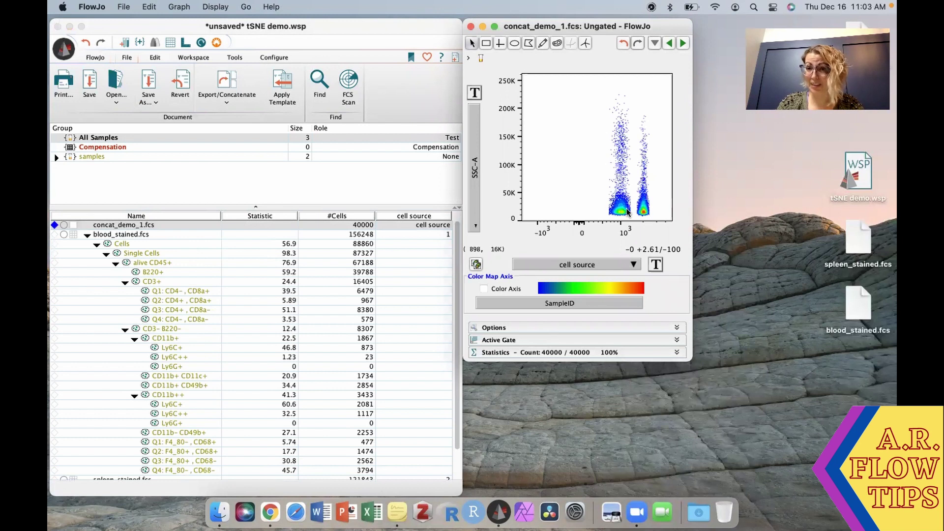
- Display cell source as a histogram on a linear x axis
left_click(477, 228)
scroll(531, 316, "down", 5)
left_click(515, 460)
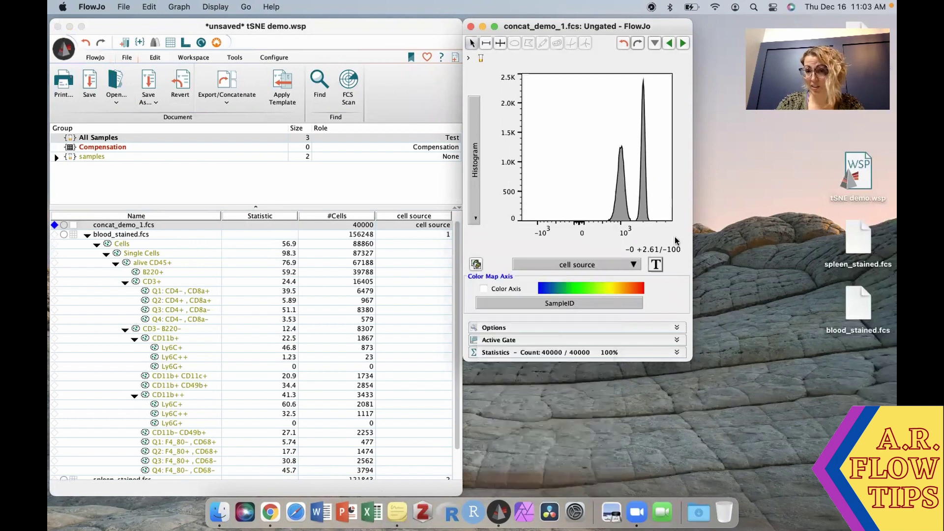
left_click(655, 265)
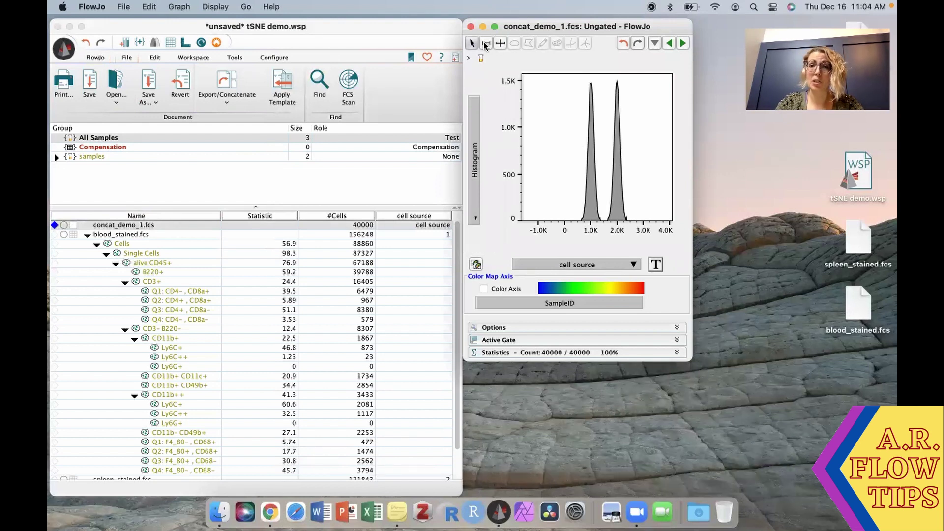
- Draw a trial range gate across the first cell source peak, then discard it
left_click(485, 44)
left_click_drag(576, 158, 604, 156)
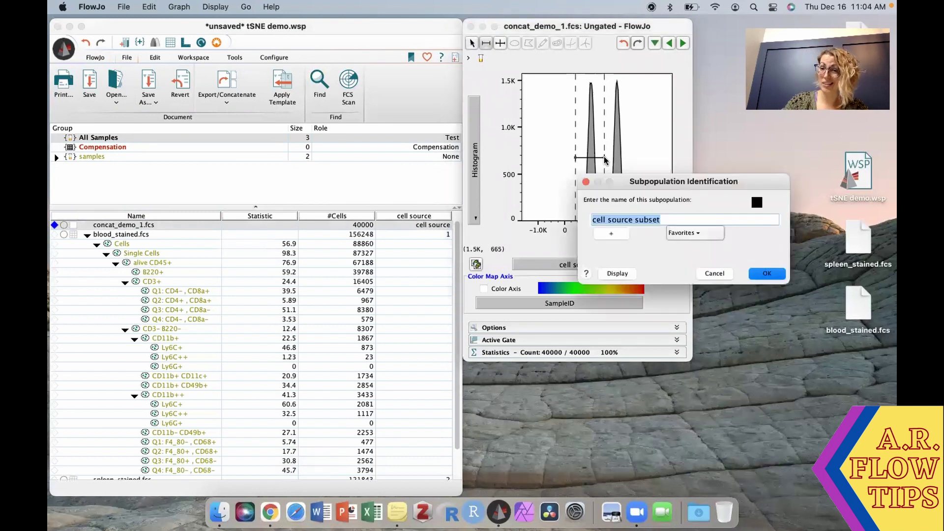
left_click(719, 277)
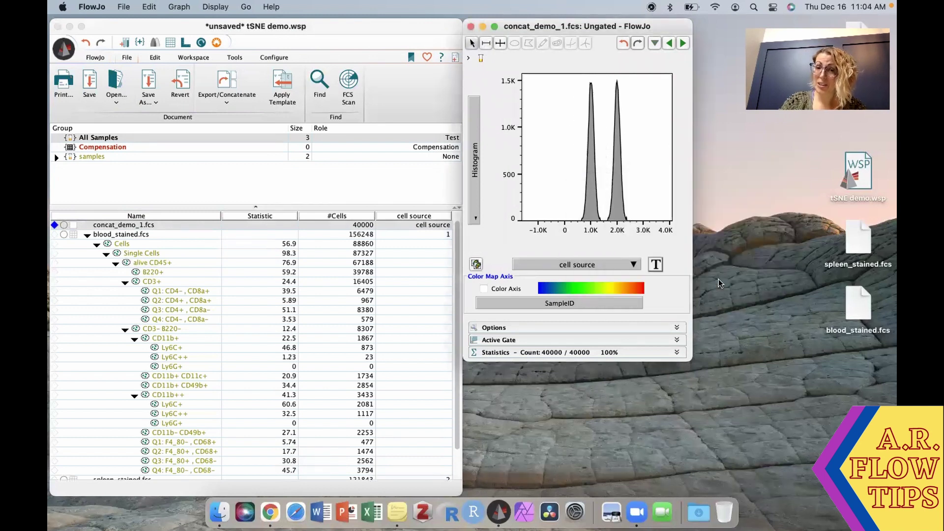
- Create gates on both histogram peaks and adjust the cell source.Pop1 range
right_click(563, 157)
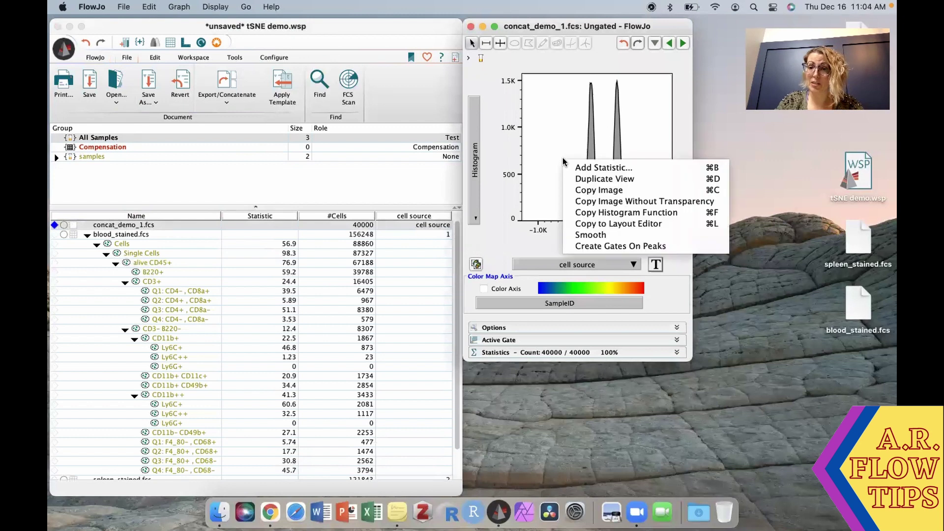
left_click(627, 247)
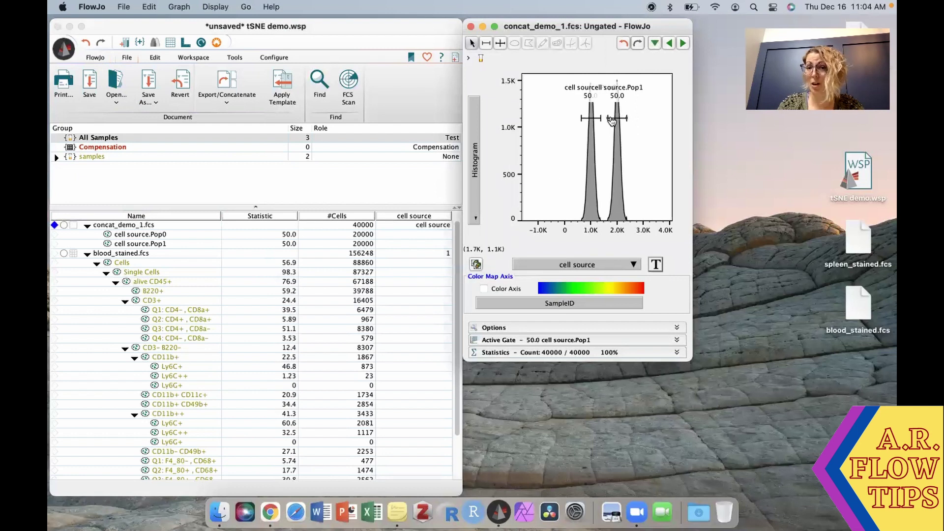
mouse_move(607, 120)
left_mouse_down()
mouse_move(638, 120)
mouse_move(630, 118)
left_mouse_up()
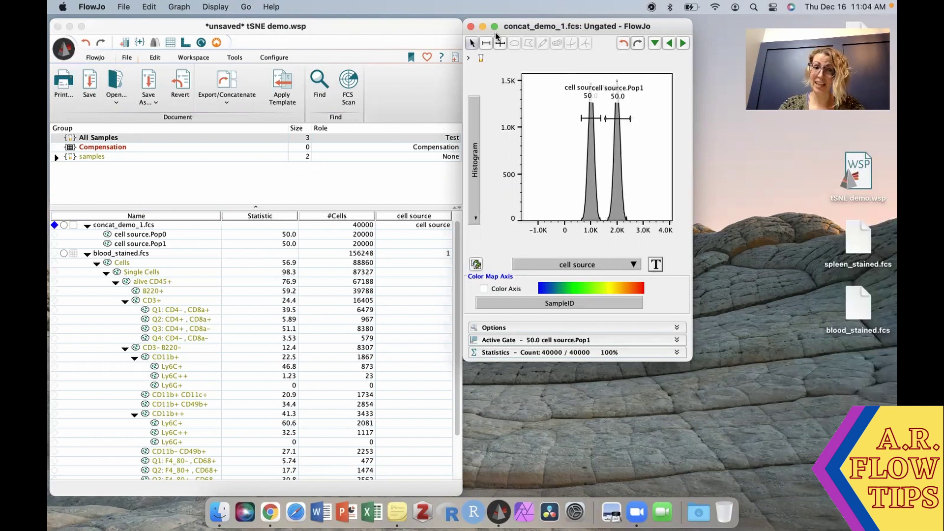
- Rename cell source.Pop0 to 'blood' and cell source.Pop1 to 'spleen'
left_click(143, 235)
right_click(143, 236)
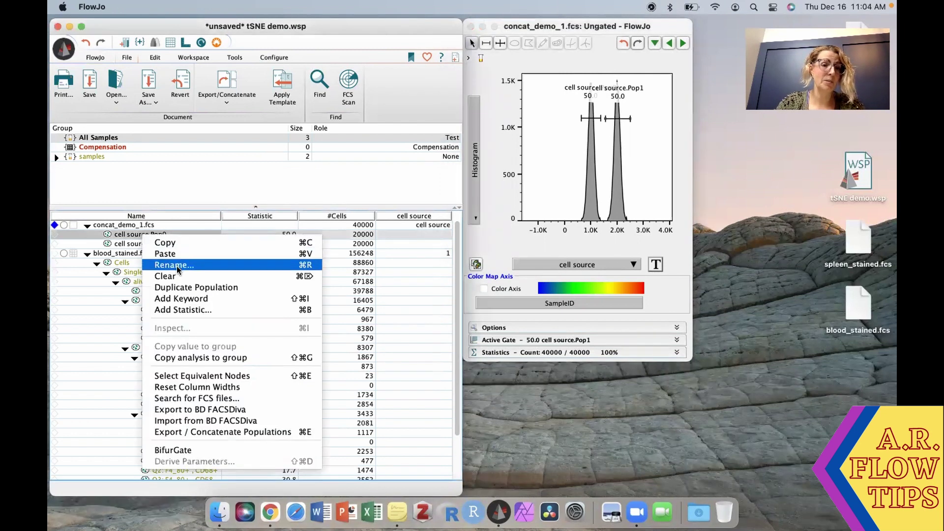
left_click(177, 262)
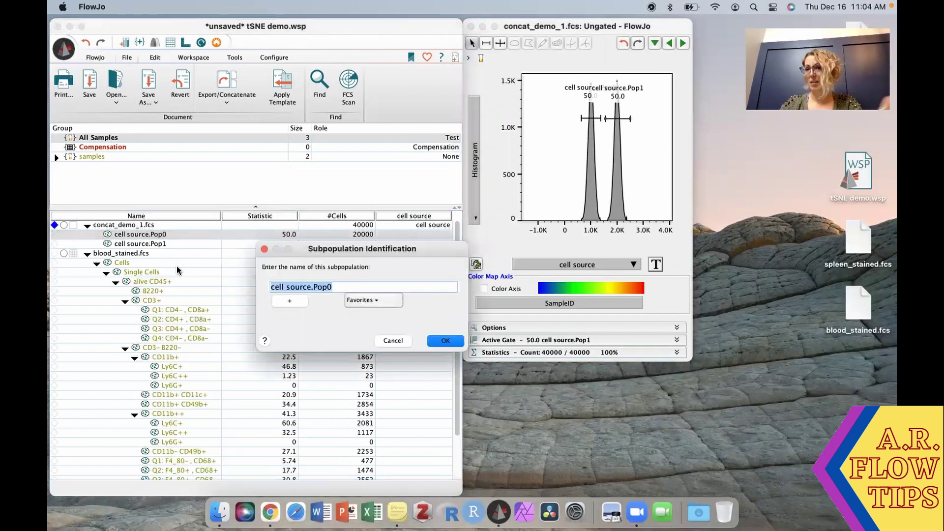
type("b")
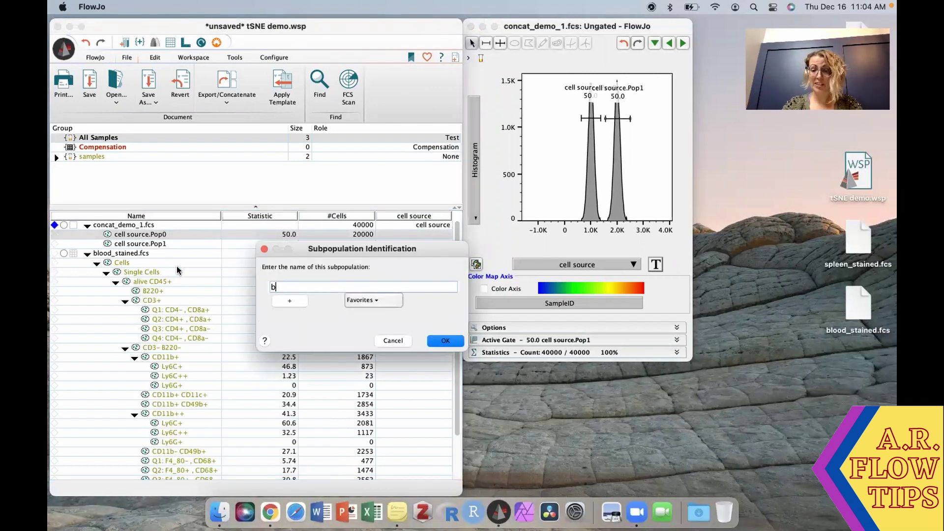
type("lood")
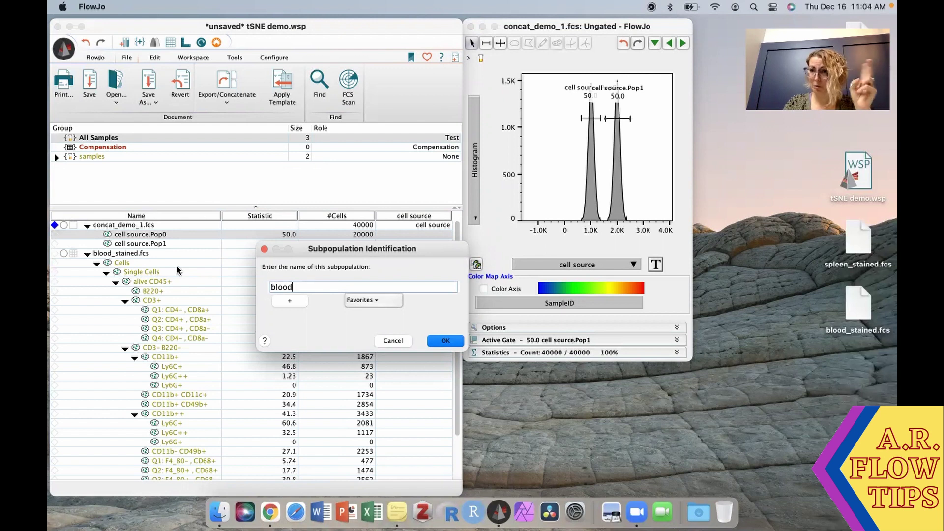
key("Return")
left_click(151, 244)
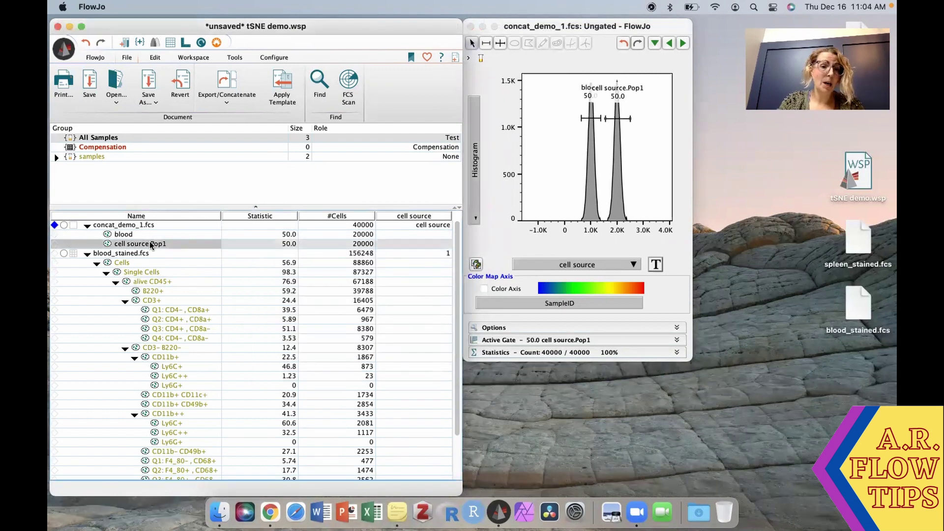
right_click(150, 243)
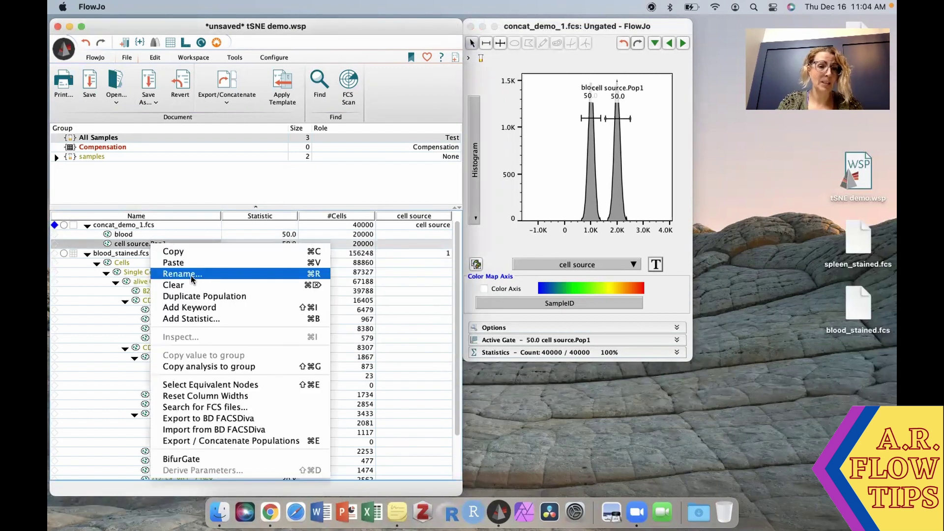
left_click(191, 276)
type("spleen")
key("Return")
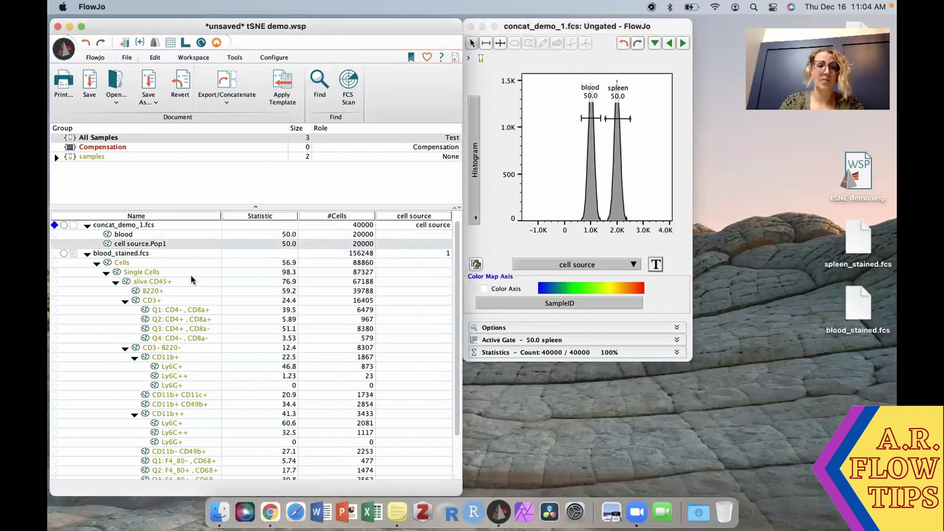
- Save the tSNE demo workspace with Cmd+S
left_click(135, 225)
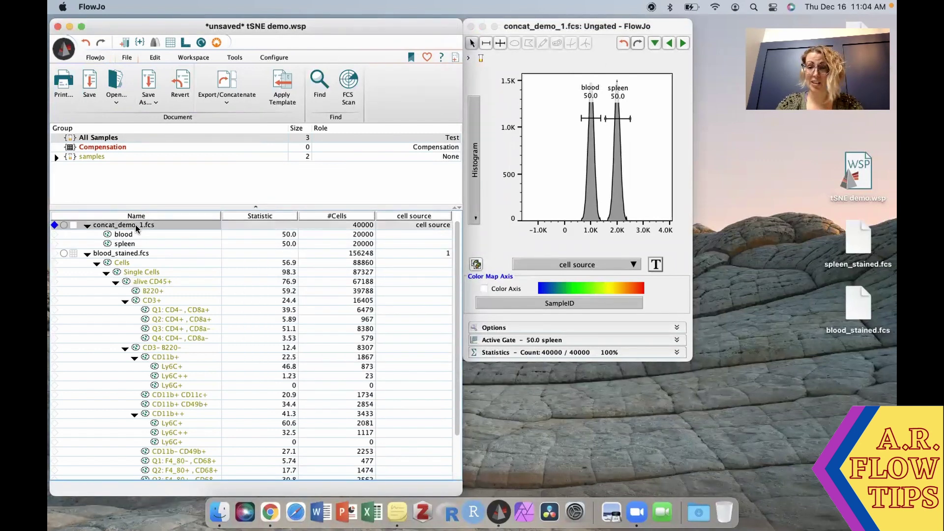
key("super+s")
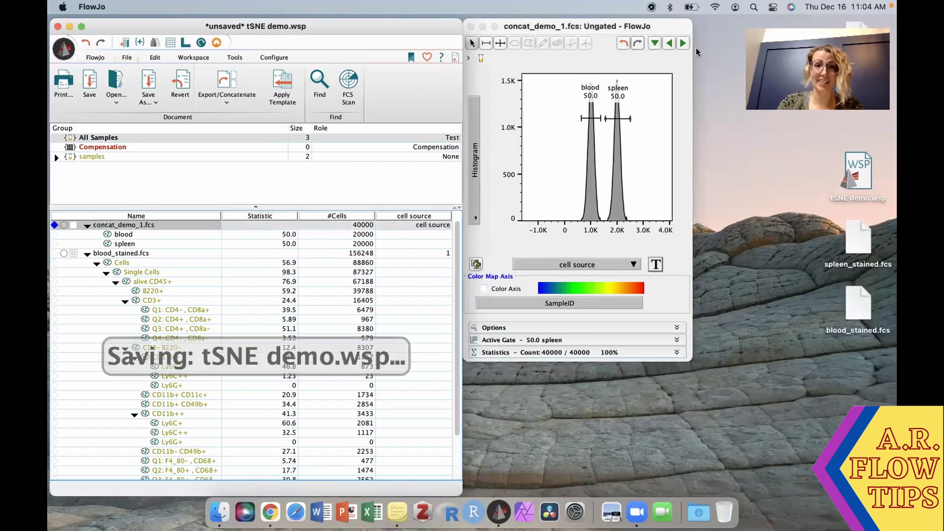
left_click(613, 31)
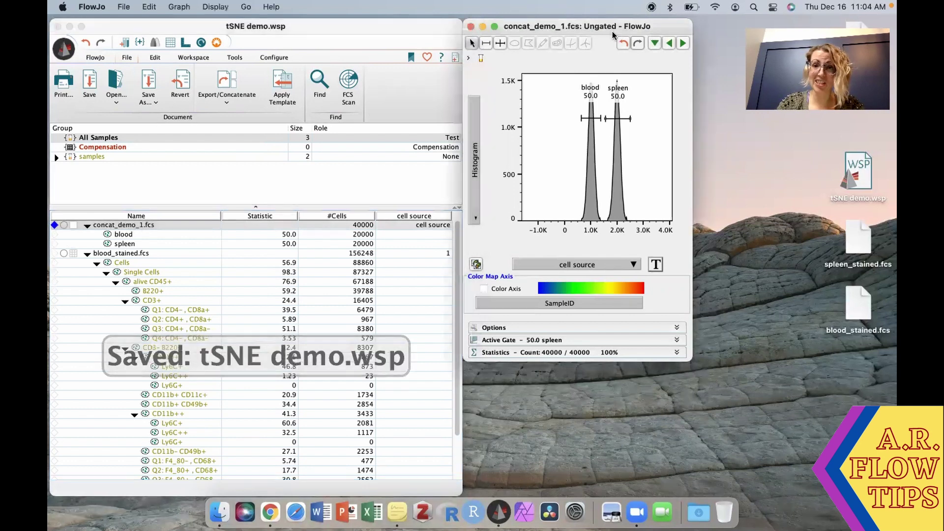
- Close the histogram and open the tSNE dialog from the Workspace tab, moving it aside
left_click(471, 26)
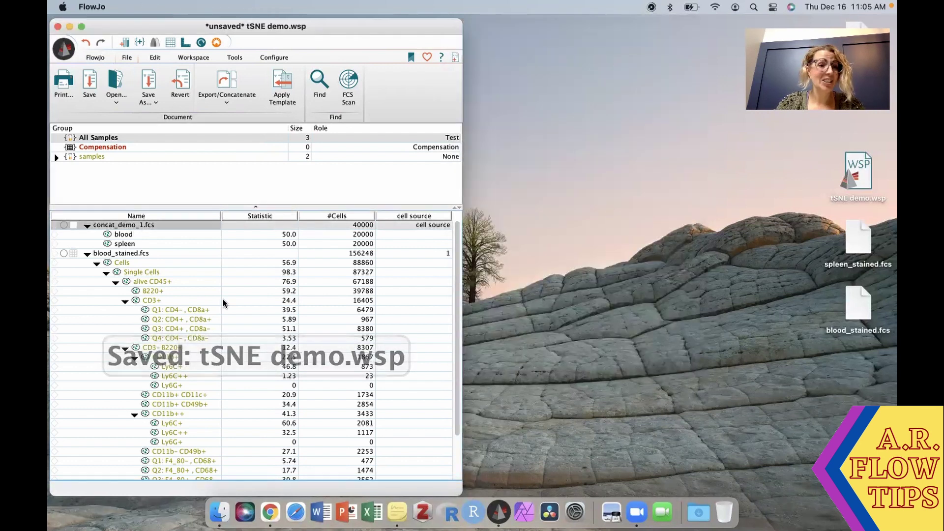
left_click(194, 58)
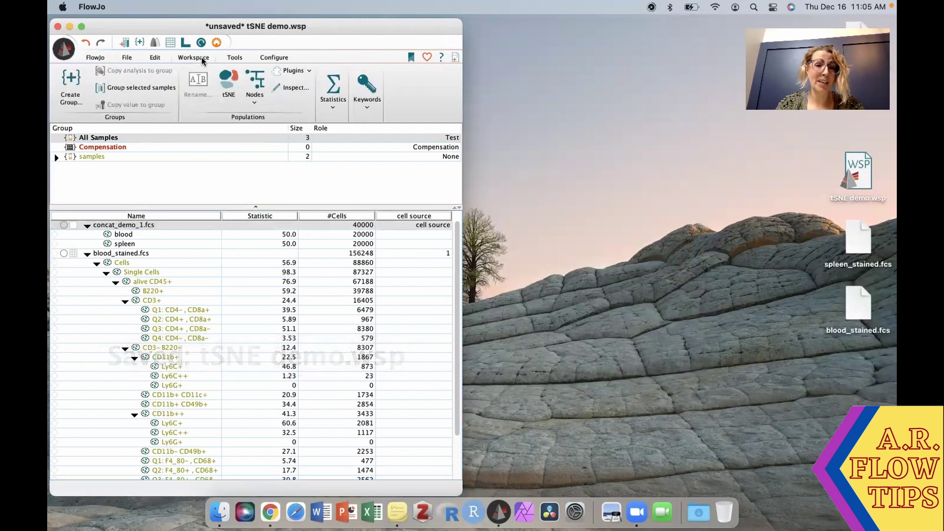
left_click(229, 89)
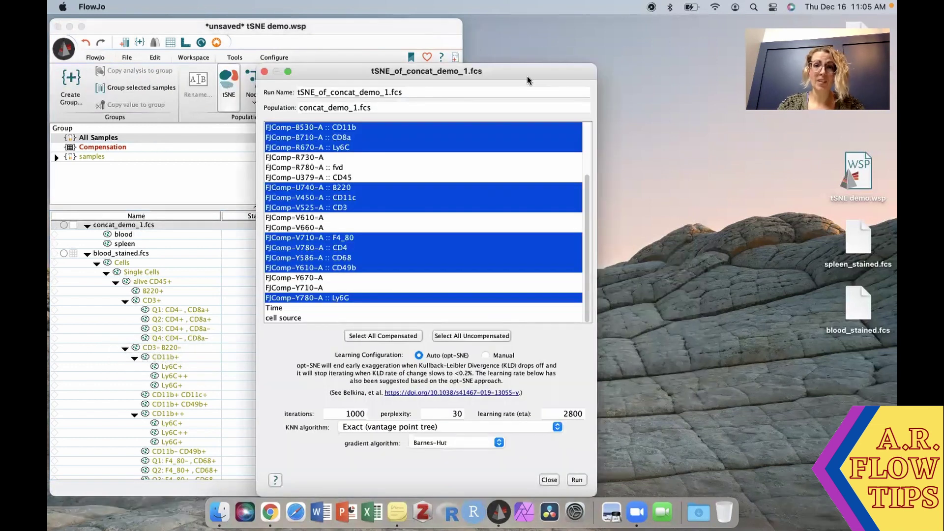
left_click_drag(528, 76, 640, 60)
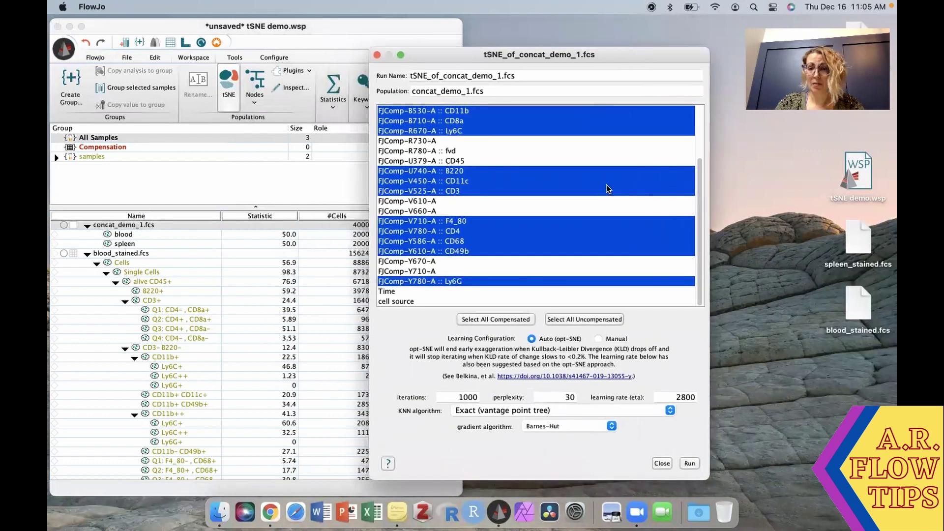
scroll(606, 184, "up", 3)
scroll(606, 185, "down", 2)
scroll(606, 184, "down", 1)
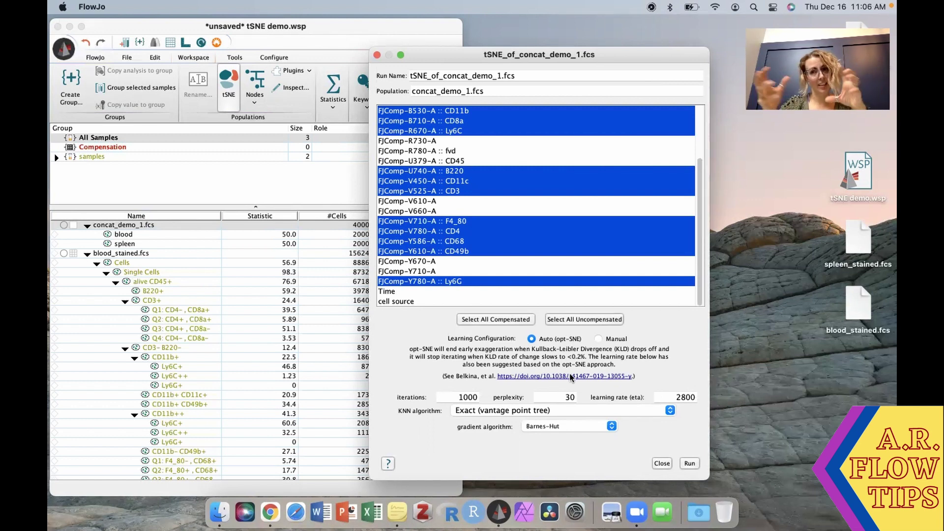
- Run tSNE on concat_demo_1.fcs and save the workspace
left_click(684, 465)
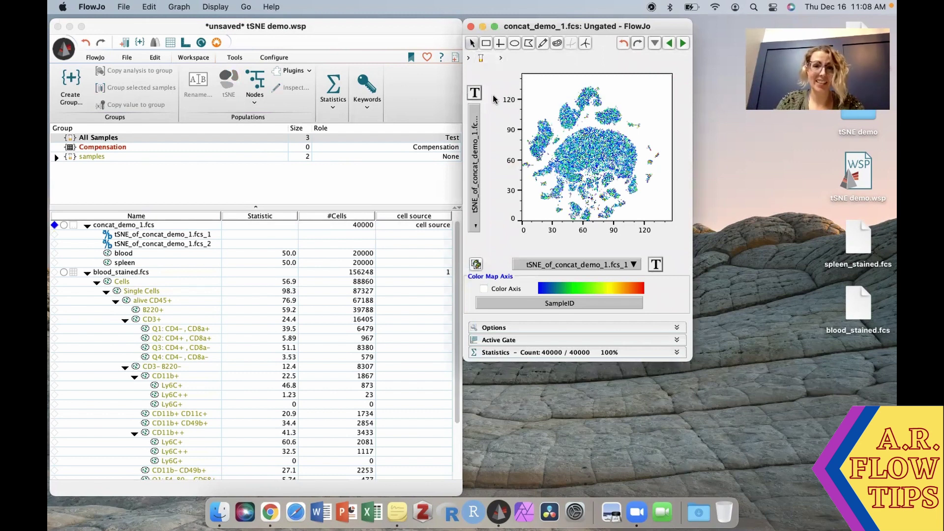
key("super+s")
- Close the tSNE plot, drag concat_demo_1.fcs into a new layout, and enlarge the layout window
left_click(470, 27)
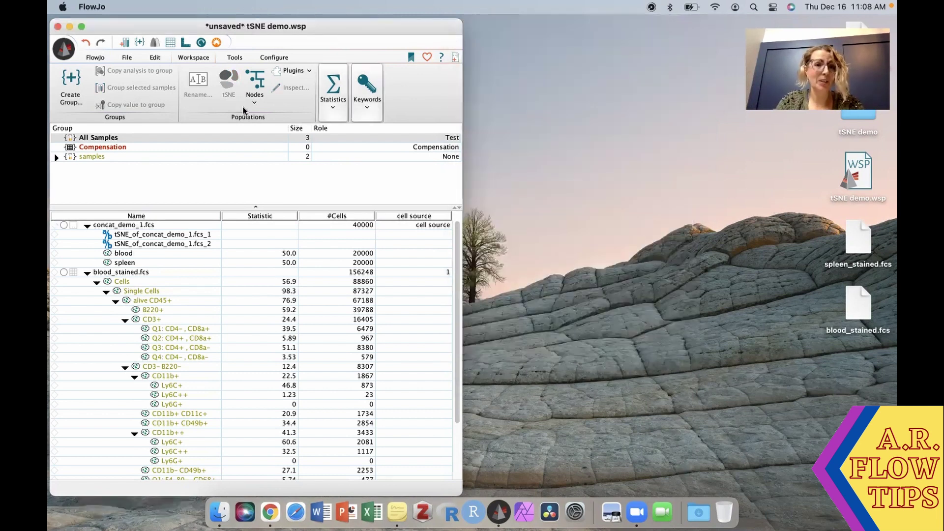
left_click(184, 43)
left_click_drag(274, 25, 435, 35)
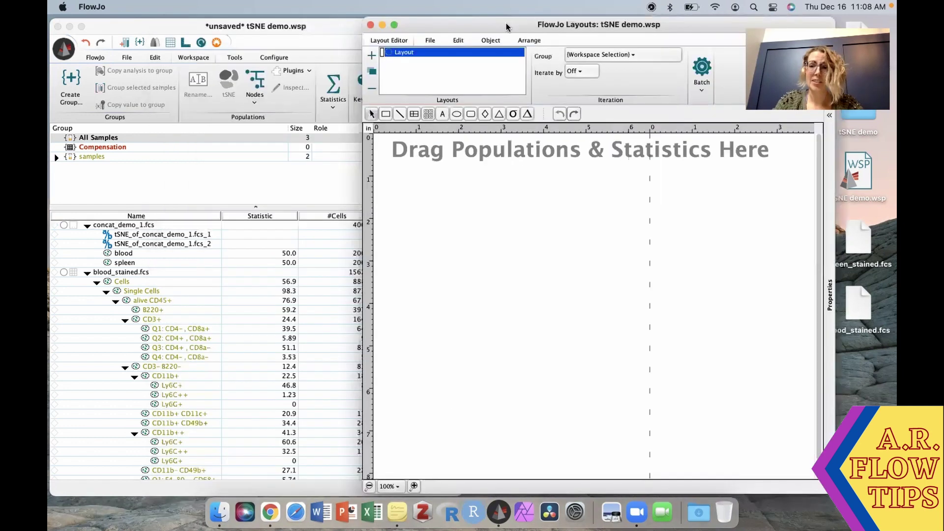
left_click(119, 227)
left_click_drag(119, 227, 558, 202)
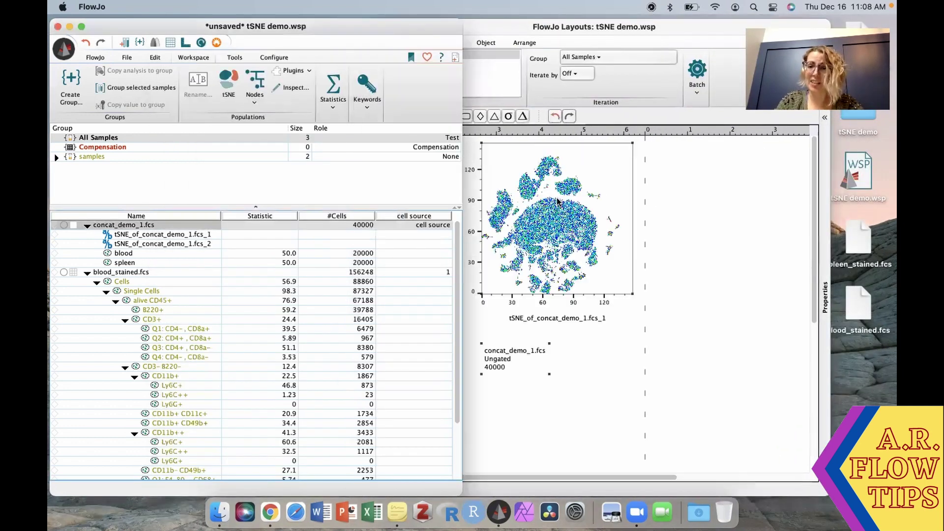
left_click(645, 35)
left_click_drag(518, 38, 316, 42)
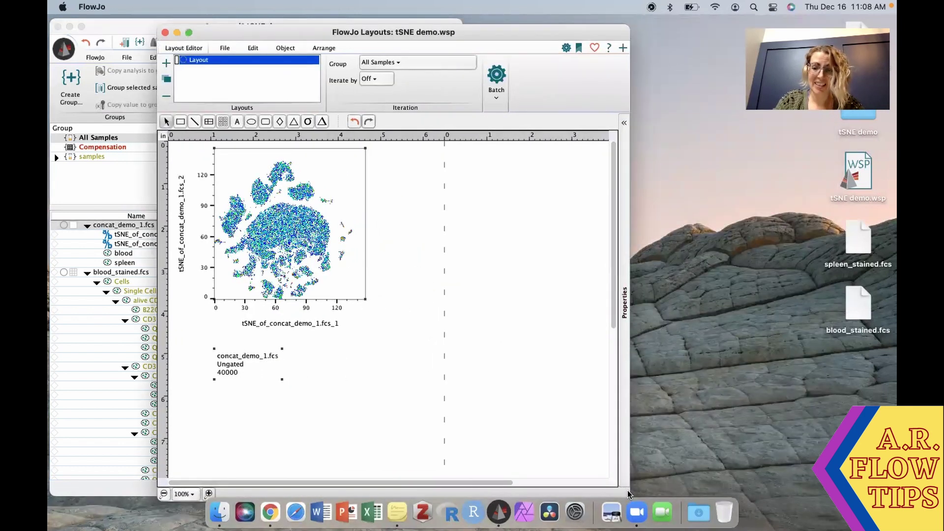
left_click_drag(629, 499, 895, 500)
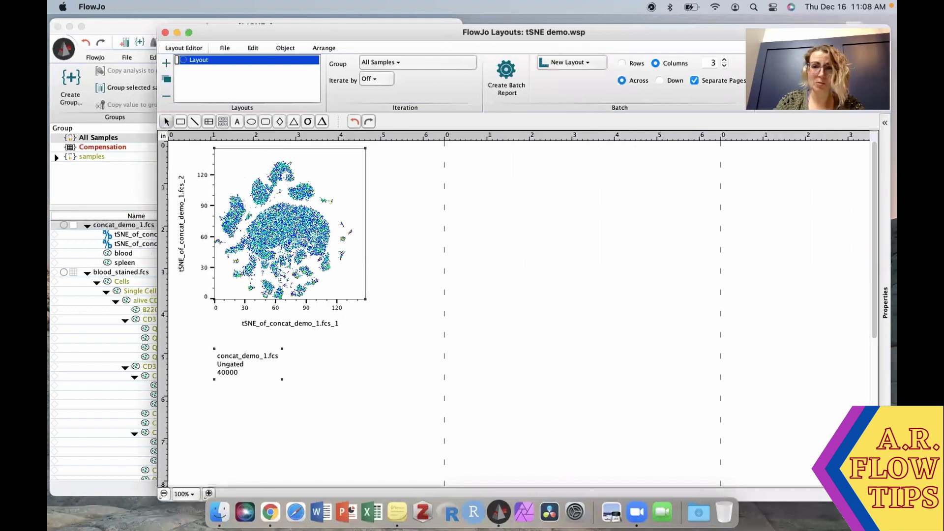
- Start a multigraph overlay of the tSNE plot, choosing CD11b, CD8a, Ly6C and B220
right_click(292, 238)
mouse_move(356, 455)
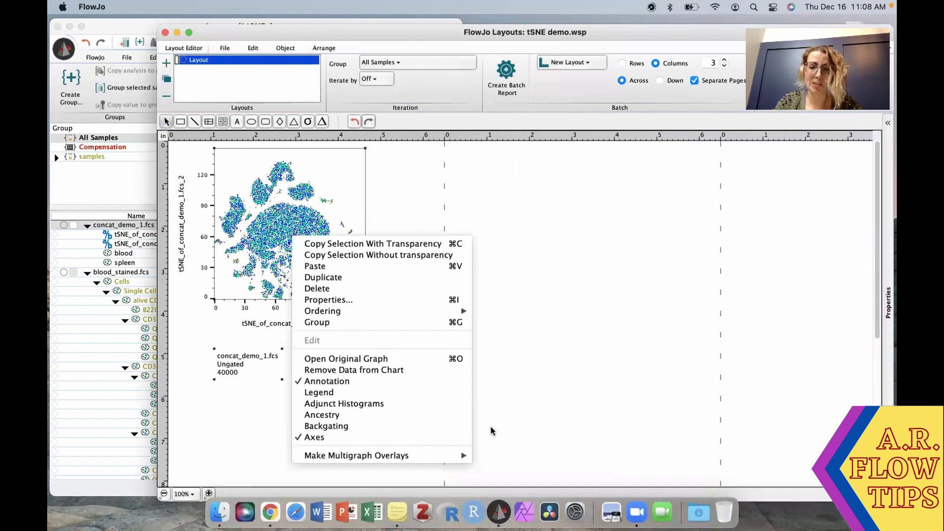
left_click(516, 456)
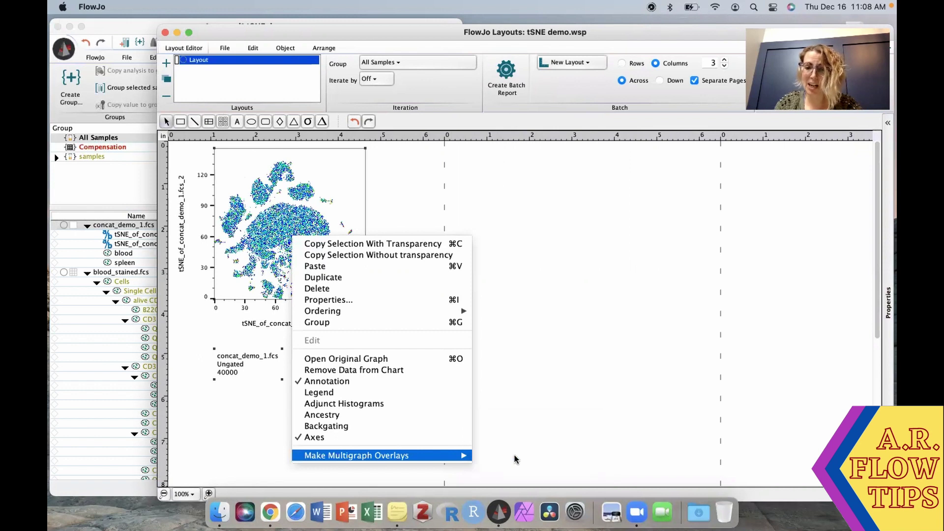
left_click(481, 253)
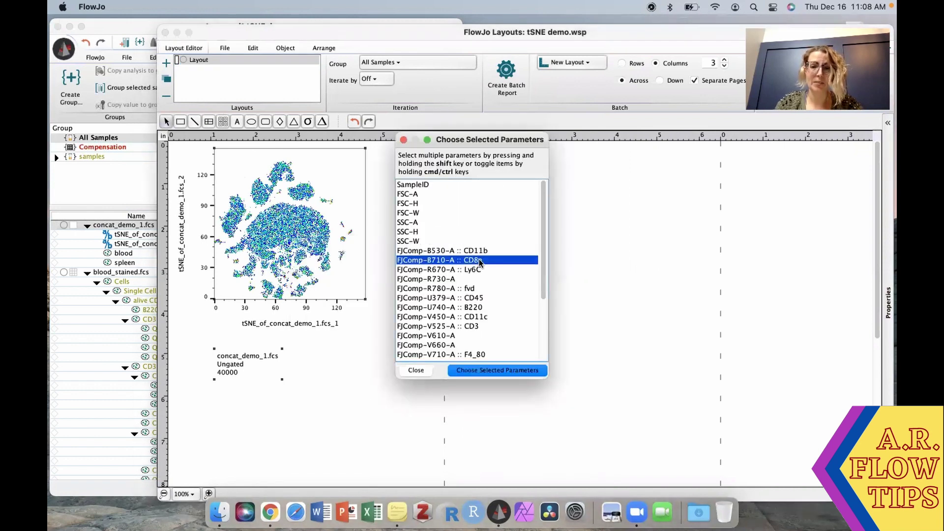
left_click(478, 251)
left_click(480, 270, "super")
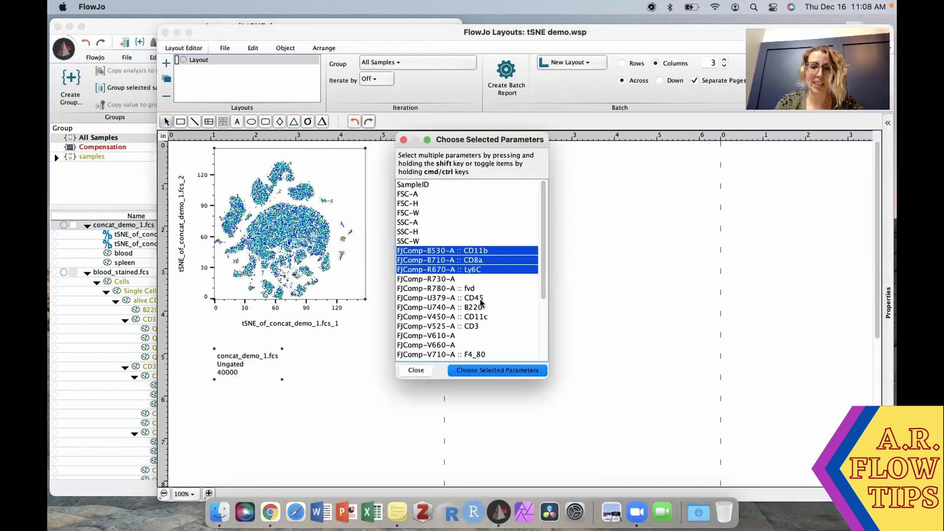
left_click(480, 307, "super")
- Add CD11c, CD3, F4_80, CD4, CD68 and Ly6G, build the grid, and zoom out
left_click(477, 326, "super")
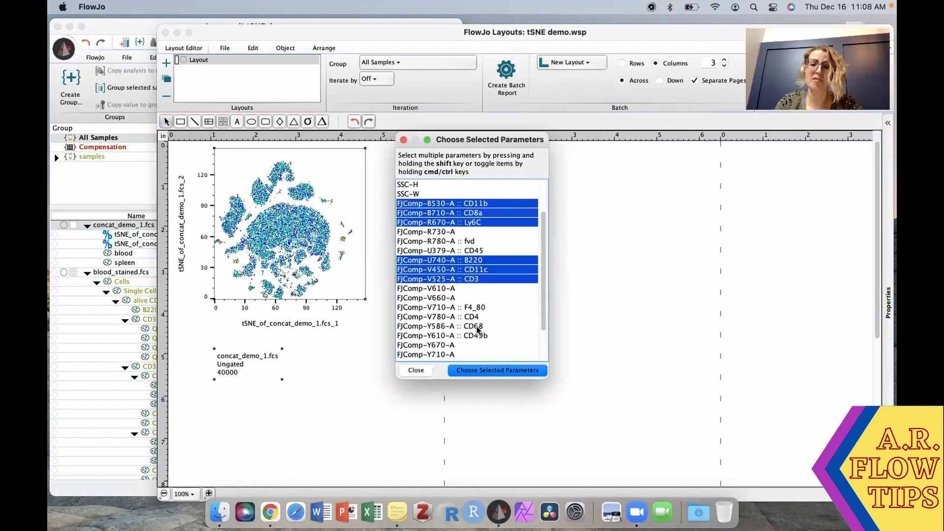
scroll(477, 326, "down", 5)
left_click(478, 262, "super")
left_click(478, 271, "super")
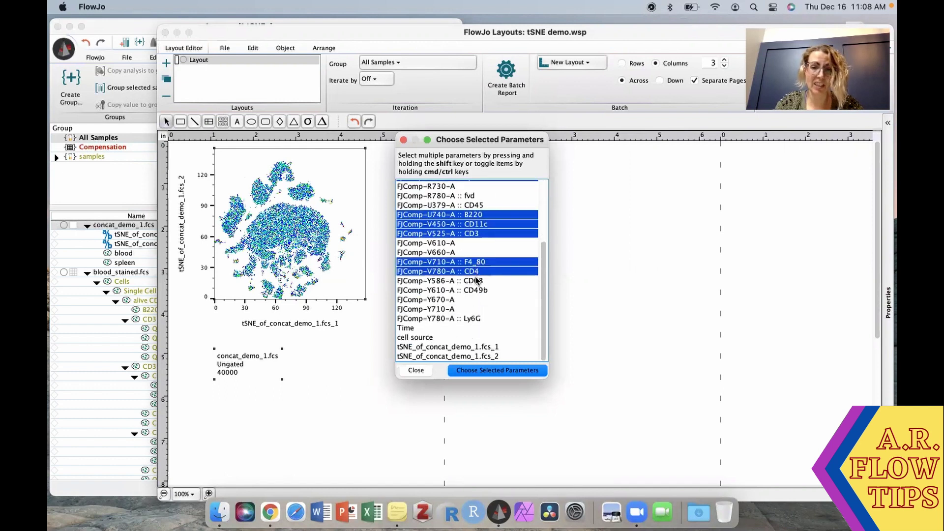
left_click(477, 290, "super")
left_click(477, 317, "super")
left_click(491, 373)
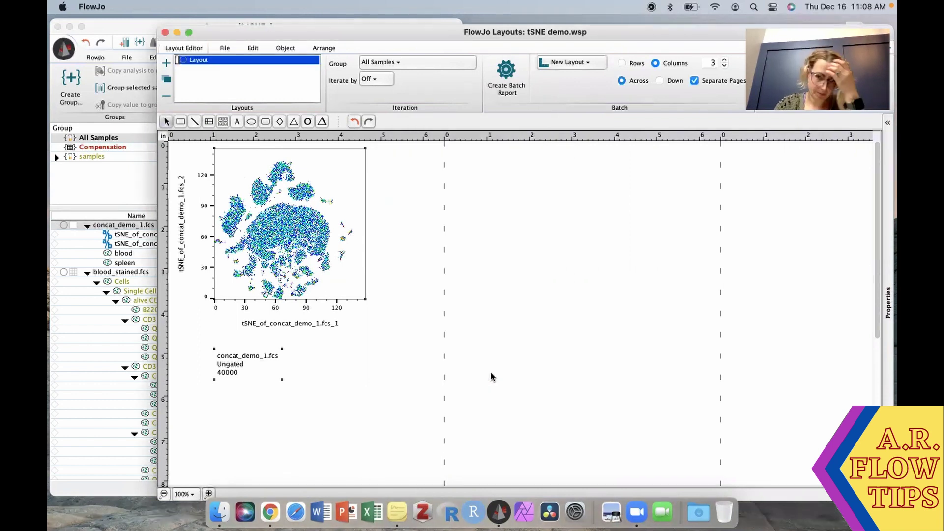
left_click(163, 494)
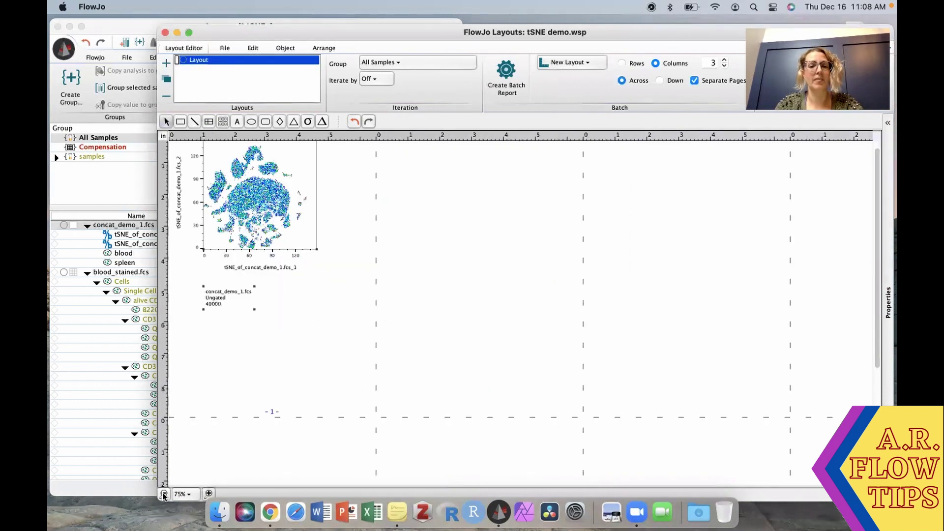
left_click(163, 494)
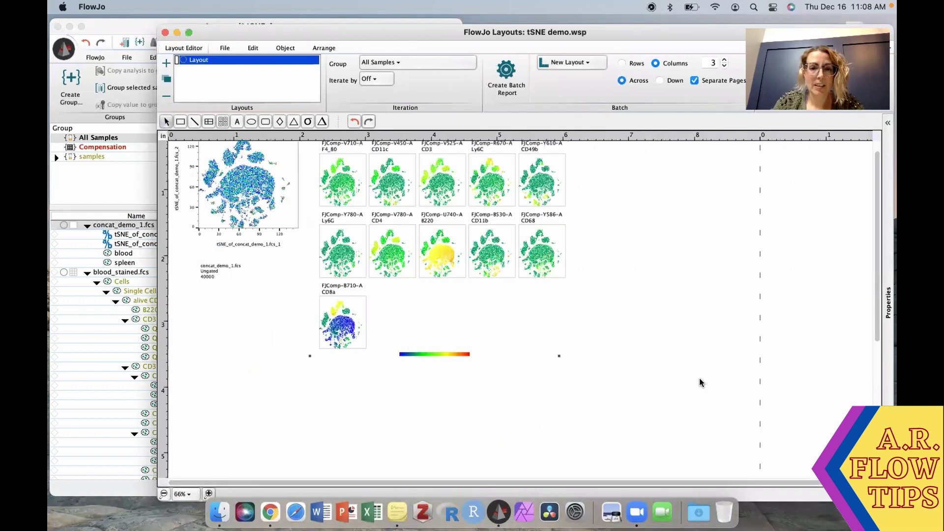
scroll(700, 382, "up", 2)
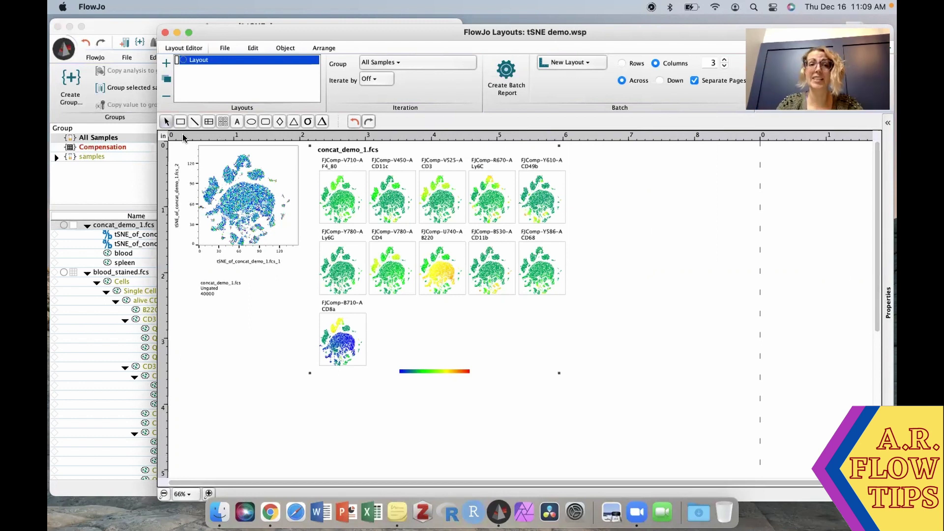
- Create a new blank layout and place the blood population on it
left_click(166, 63)
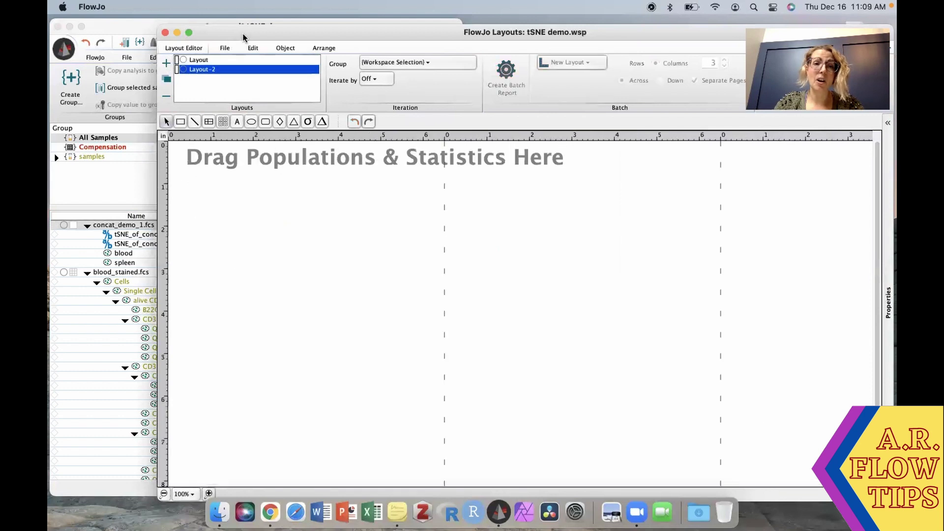
left_click_drag(246, 33, 527, 15)
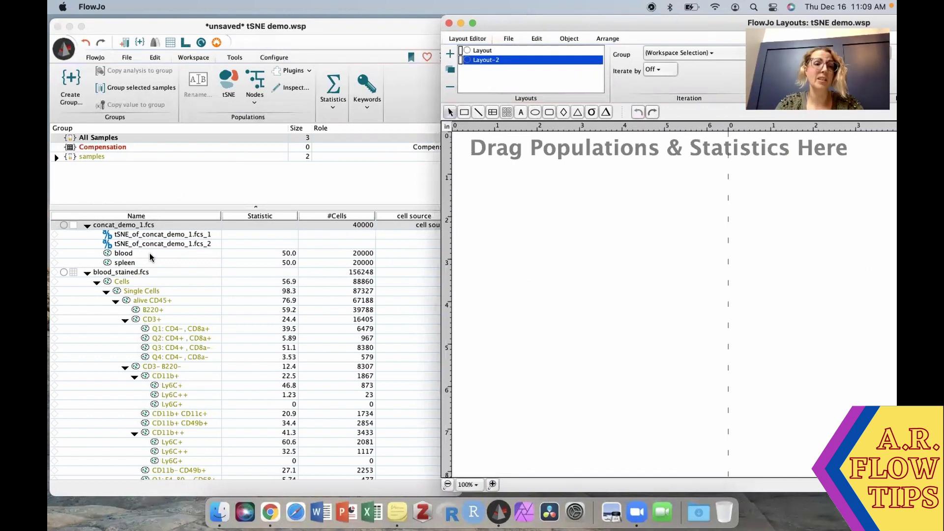
left_click_drag(120, 257, 599, 221)
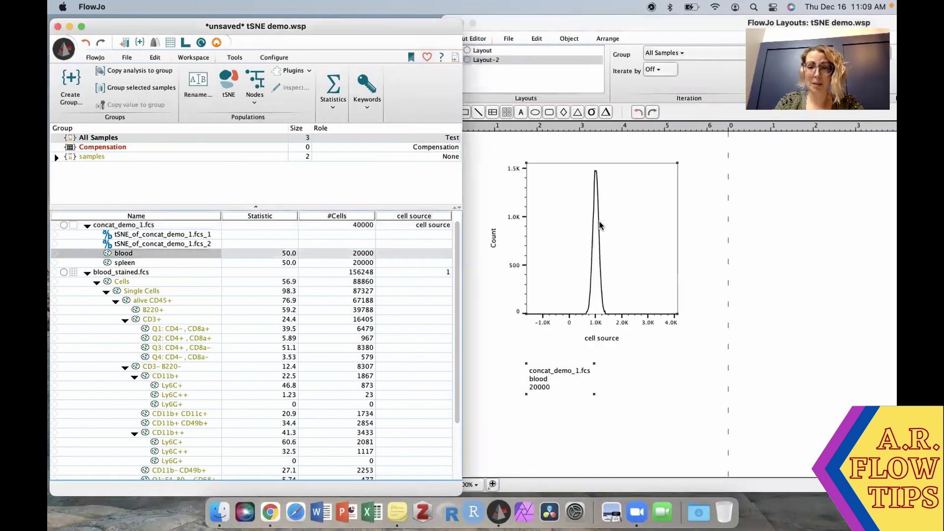
- Make blood a tSNE_1/tSNE_2 contour plot with outliers, then overlay spleen
right_click(595, 219)
mouse_move(626, 270)
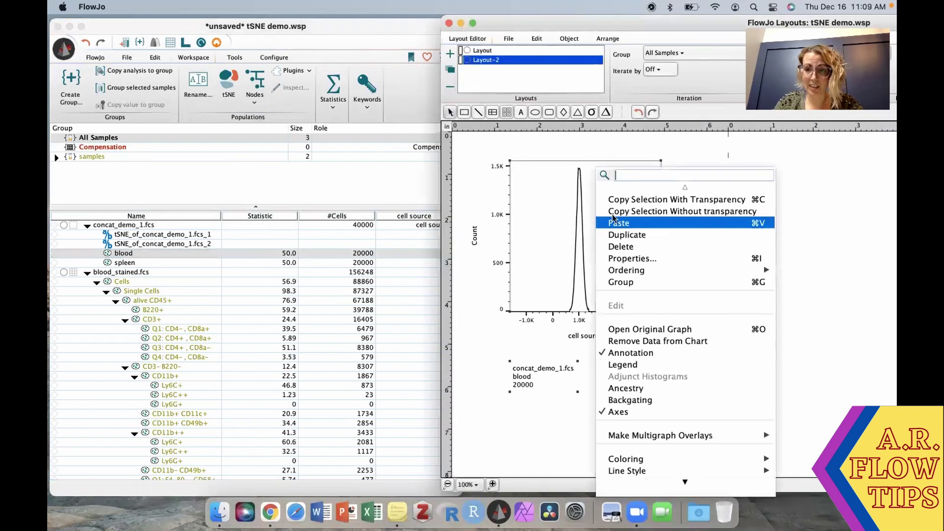
left_click(639, 260)
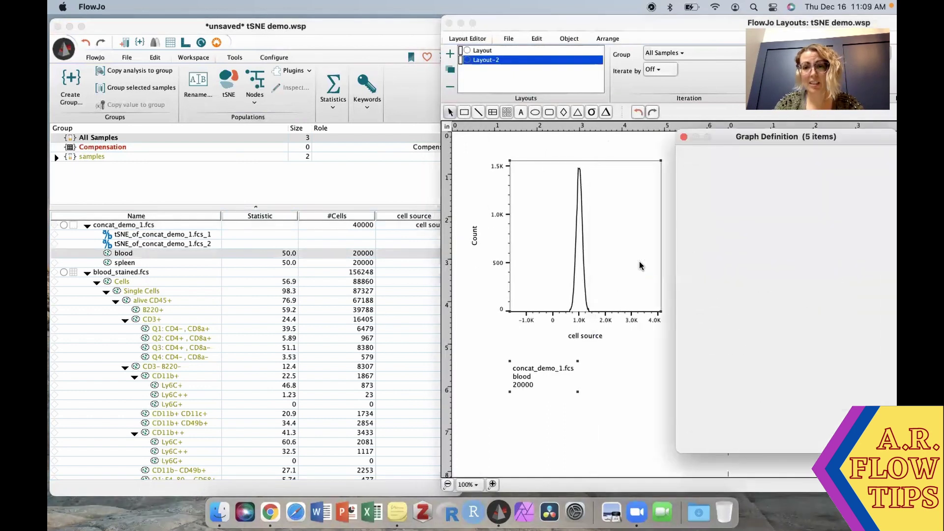
left_click(788, 229)
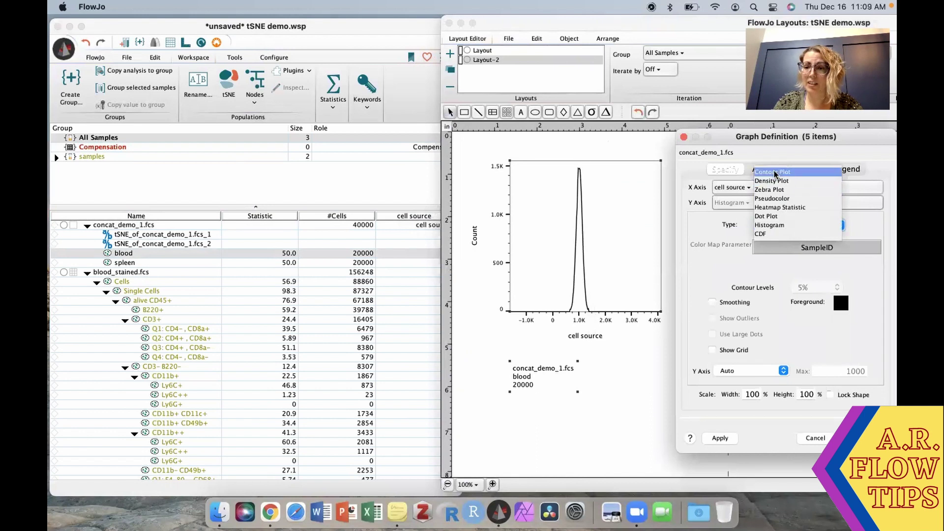
left_click(782, 175)
left_click(712, 318)
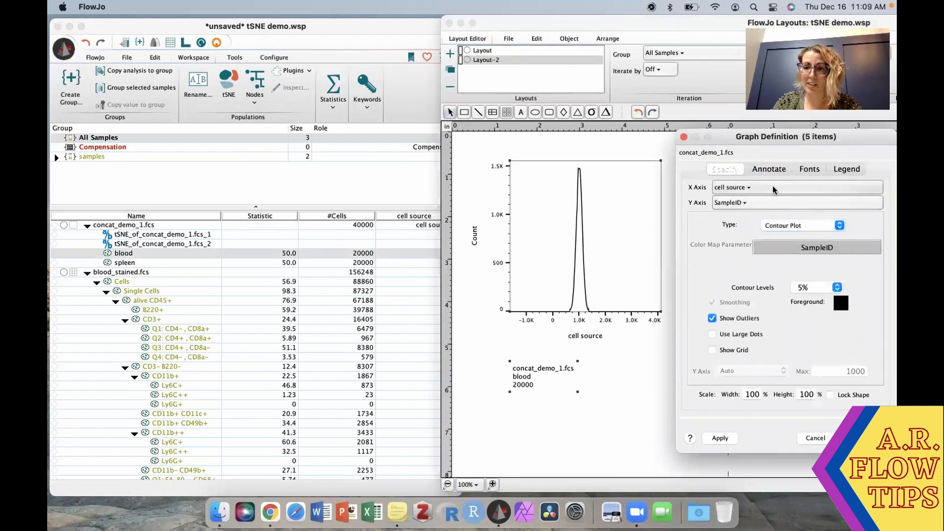
left_click(730, 202)
scroll(795, 443, "up", 2)
scroll(795, 442, "down", 2)
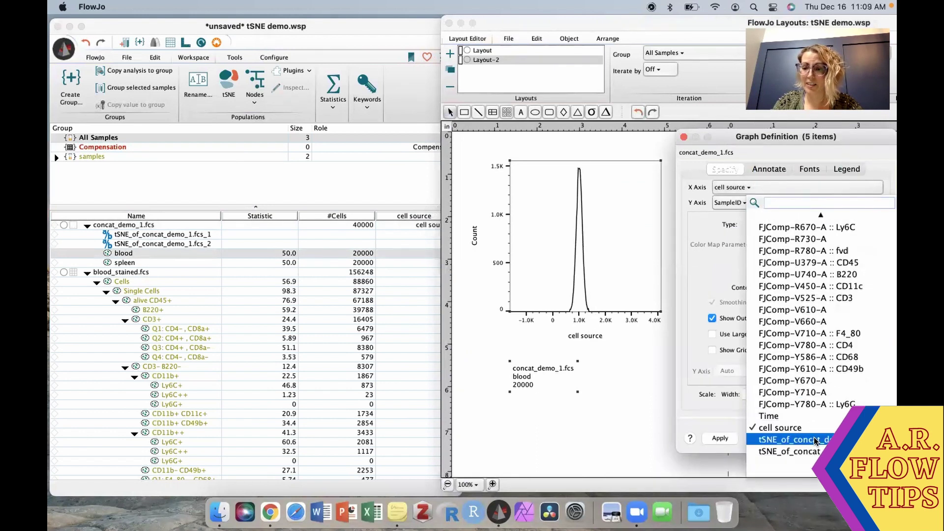
left_click(792, 431)
left_click(771, 206)
scroll(808, 433, "down", 5)
scroll(808, 432, "down", 2)
left_click(809, 433)
key("Return")
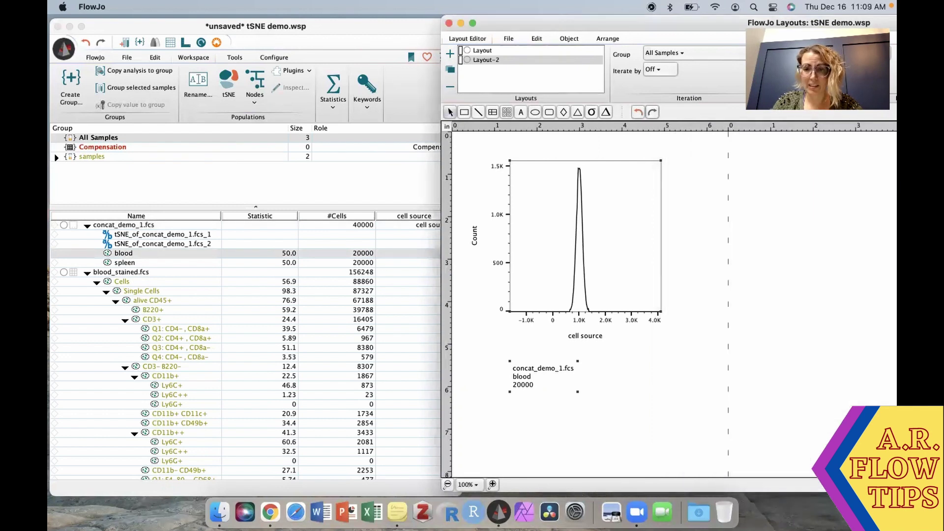
left_click_drag(126, 263, 611, 252)
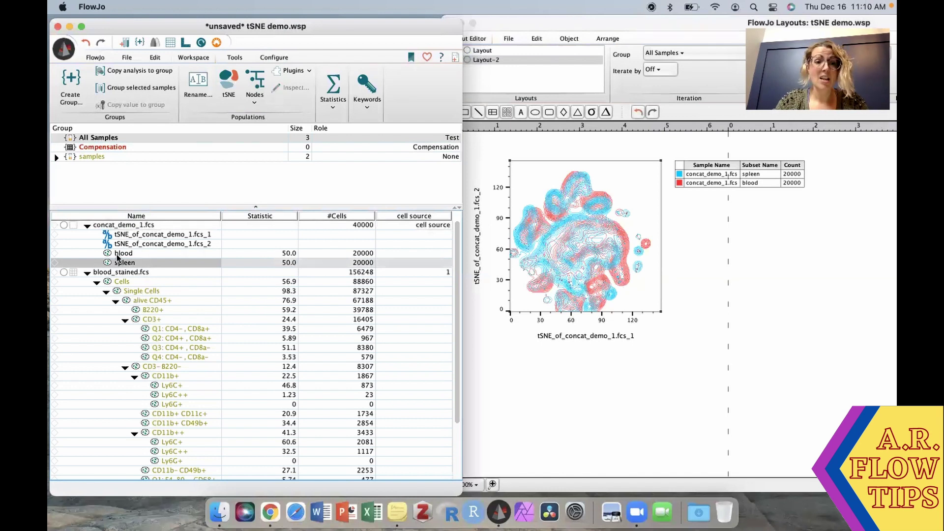
- Open blood as a contour plot with outliers on tSNE_1 and tSNE_2 axes
double_click(118, 255)
left_click(631, 264)
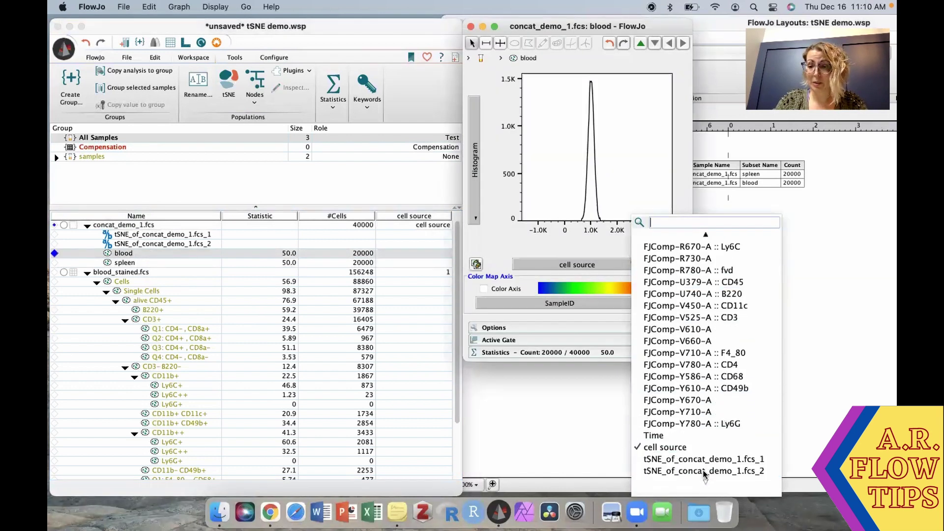
left_click(701, 459)
left_click(475, 214)
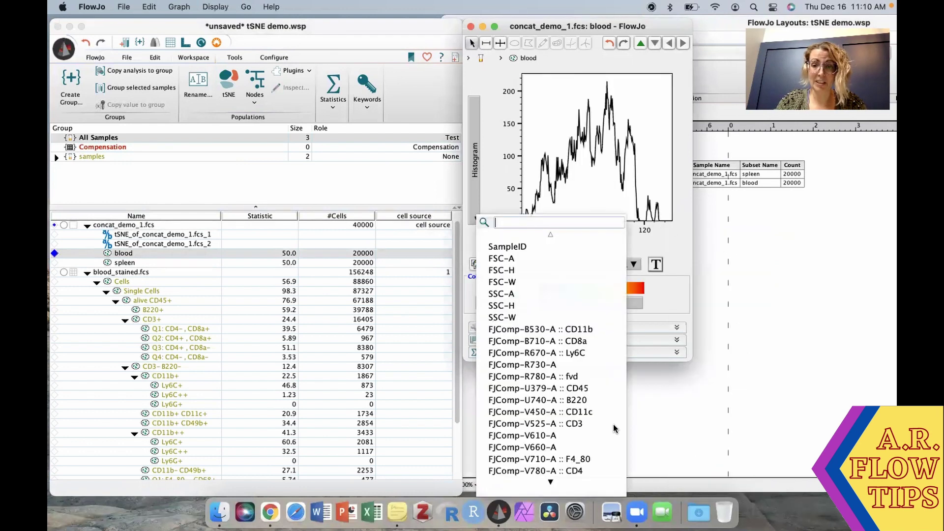
left_click(551, 436)
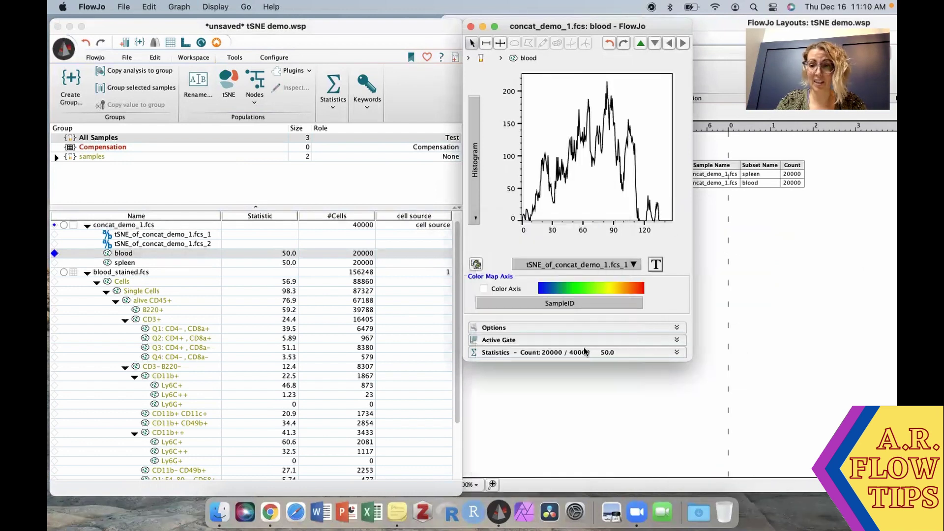
left_click(674, 328)
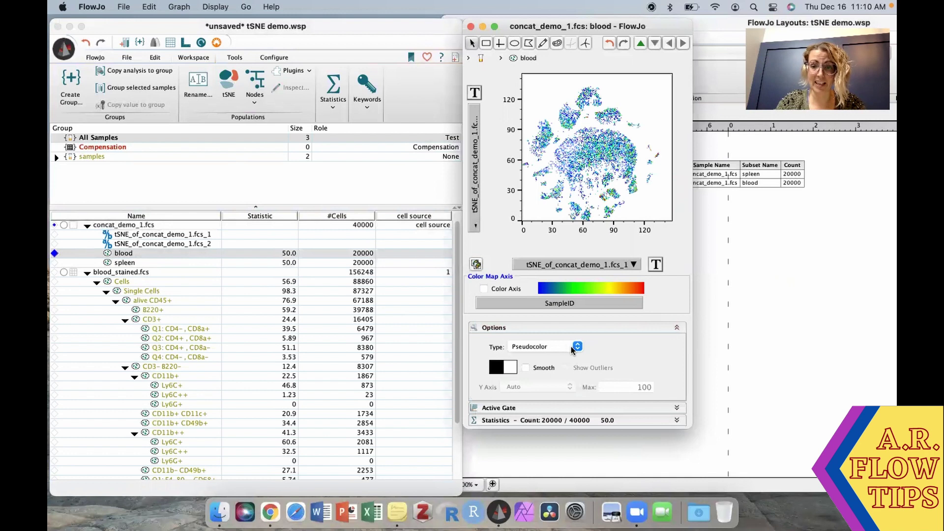
left_click(571, 346)
left_click(538, 324)
left_click(566, 367)
mouse_move(629, 29)
left_mouse_down()
mouse_move(672, 29)
mouse_move(631, 53)
left_mouse_up()
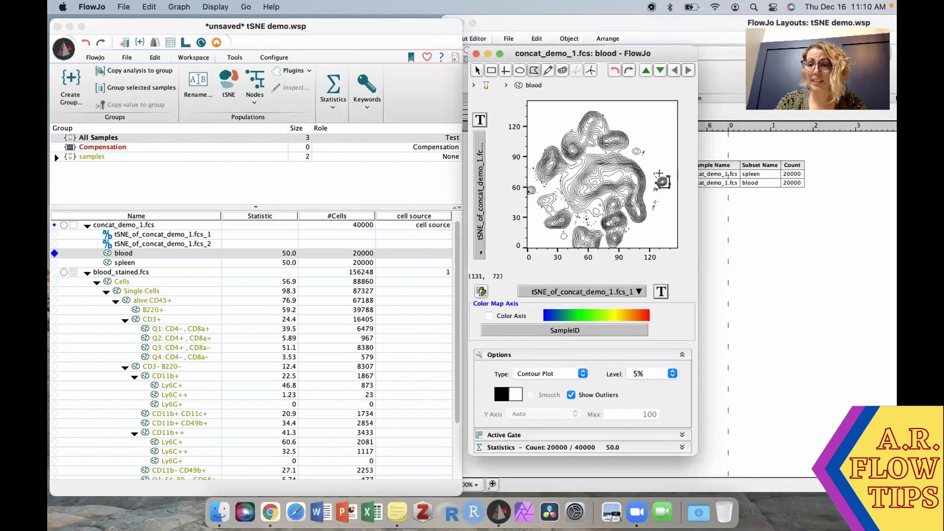
- Discard the drawn island gate, close the blood graph, then close the Layout Editor
double_click(655, 179)
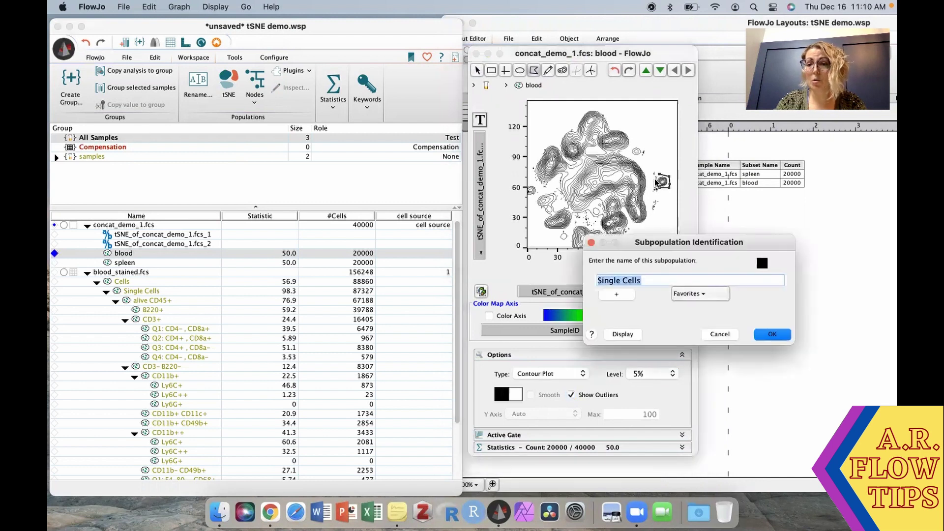
left_click(716, 333)
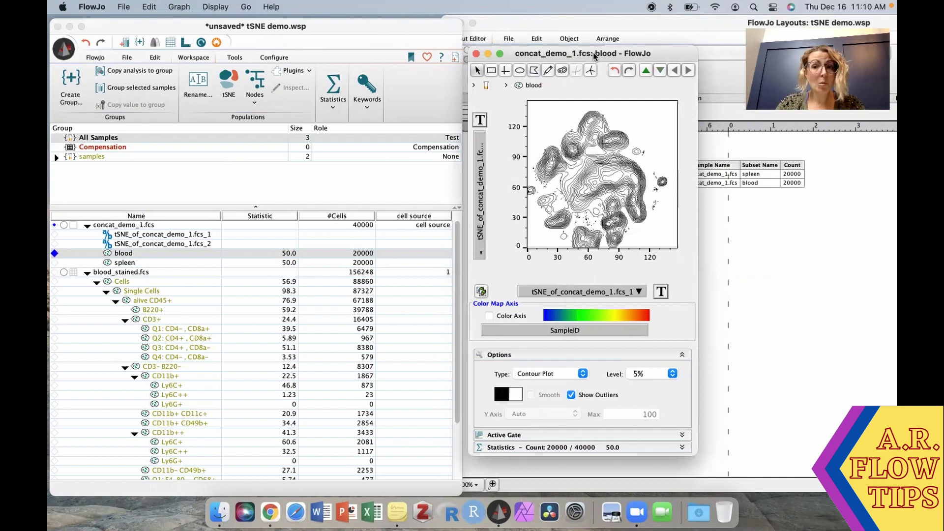
left_click(477, 55)
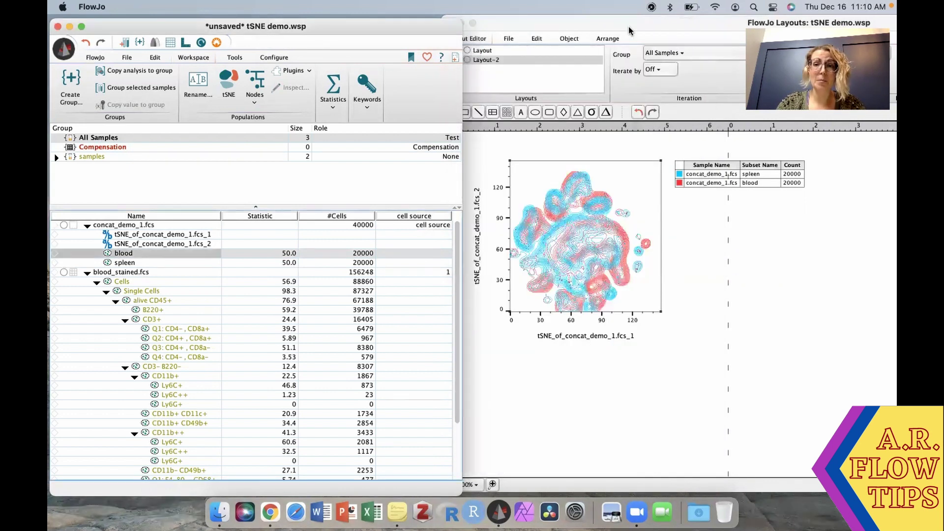
left_click_drag(578, 29, 578, 68)
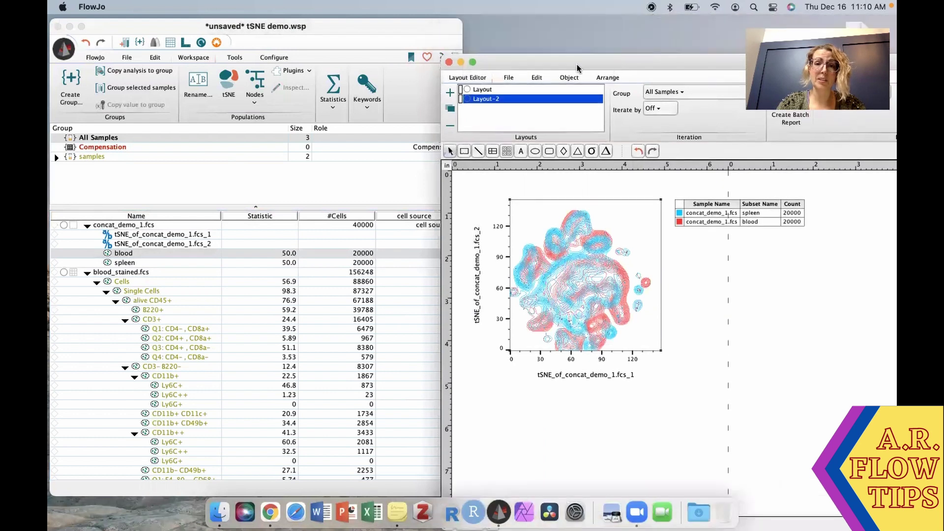
left_click(451, 61)
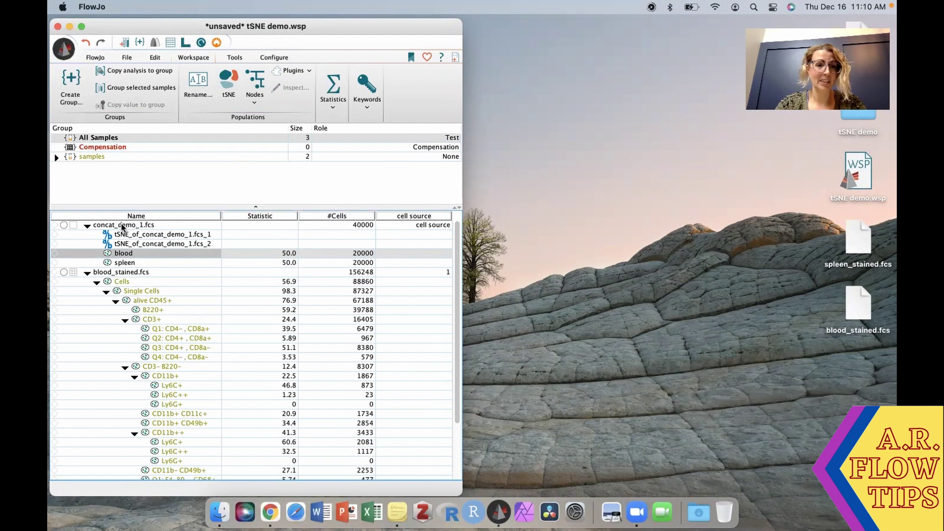
- Save, run FlowSOM on concat_demo_1.fcs excluding fvd, and collapse the blood and spleen trees
left_click(121, 225)
key("super+s")
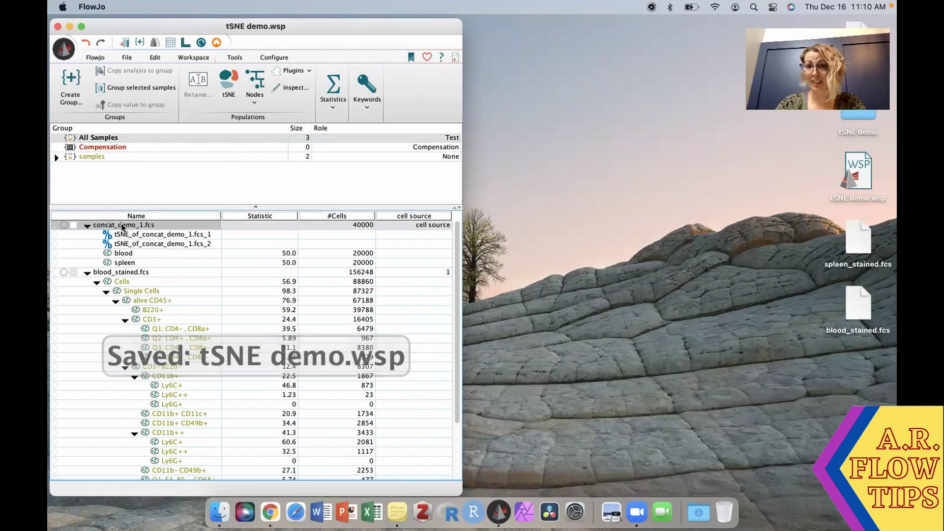
left_click(294, 70)
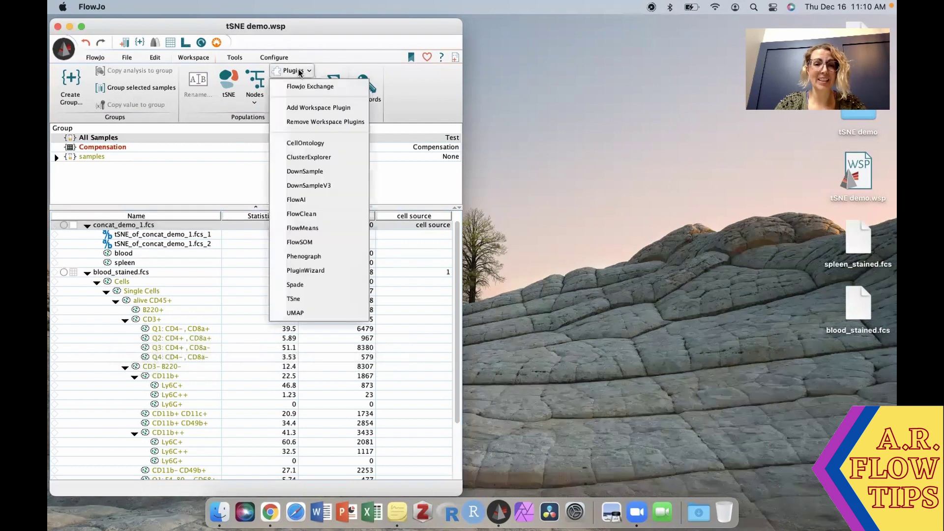
left_click(317, 244)
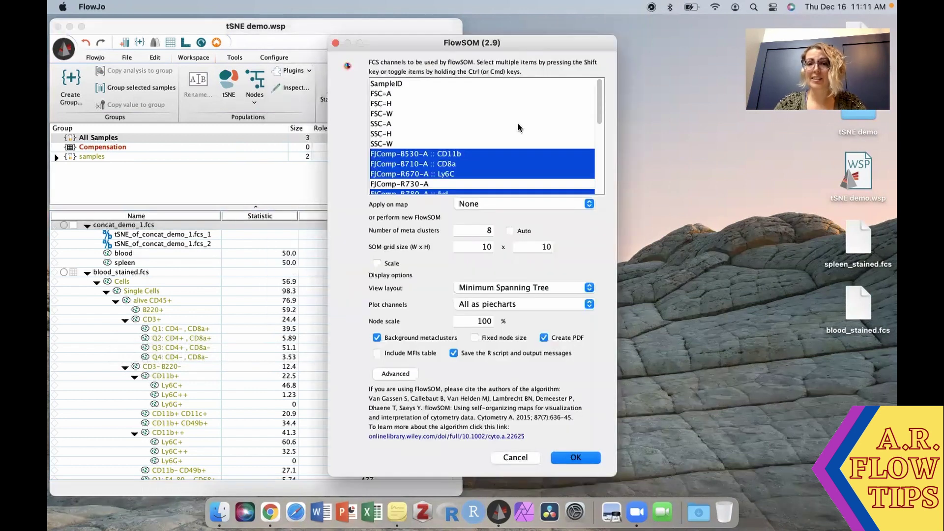
scroll(524, 123, "down", 3)
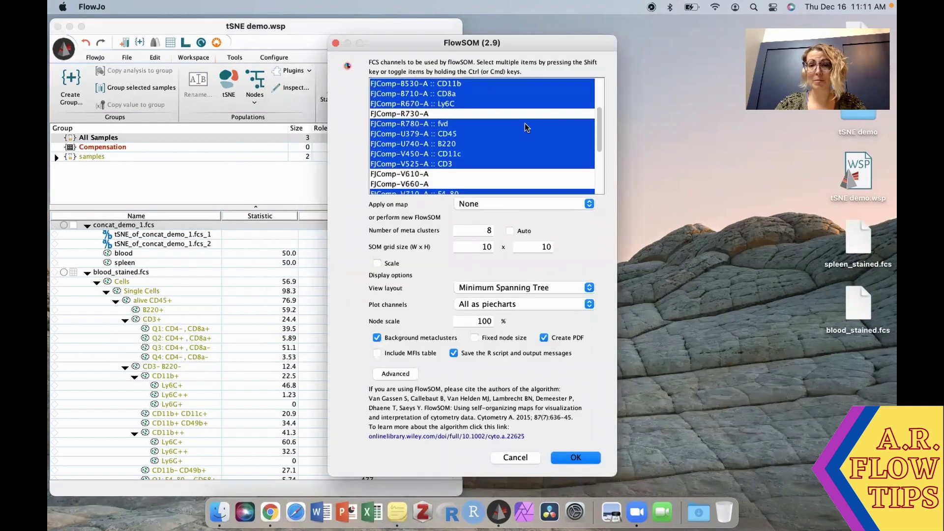
left_click(447, 126, "super")
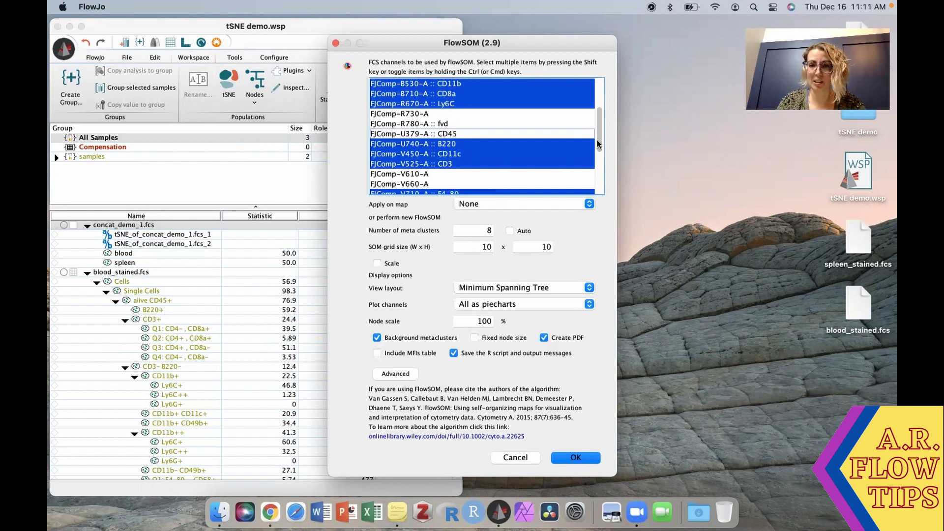
left_click_drag(598, 146, 598, 160)
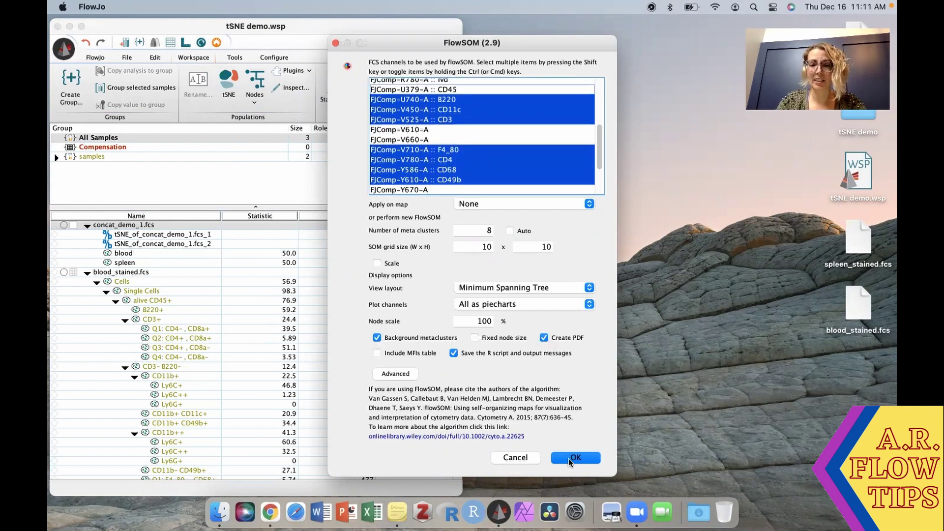
left_click(569, 458)
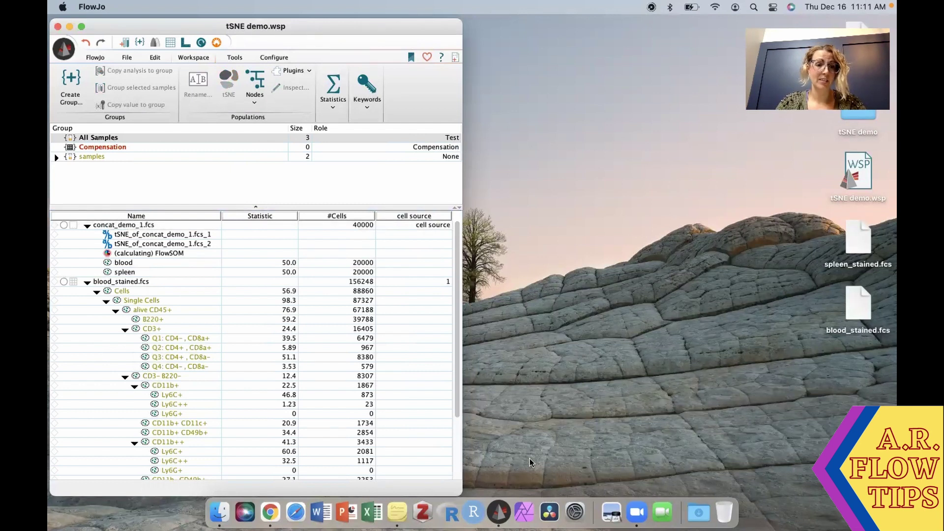
left_click(86, 282)
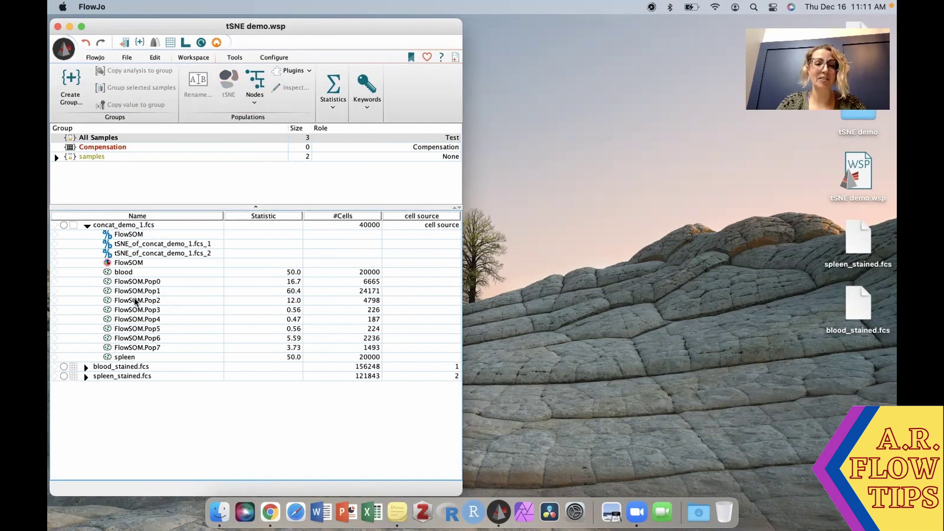
- Run Cluster Explorer on concat_demo_1.fcs without fvd and CD45, then move the heatmap window
left_click(148, 228)
left_click(294, 70)
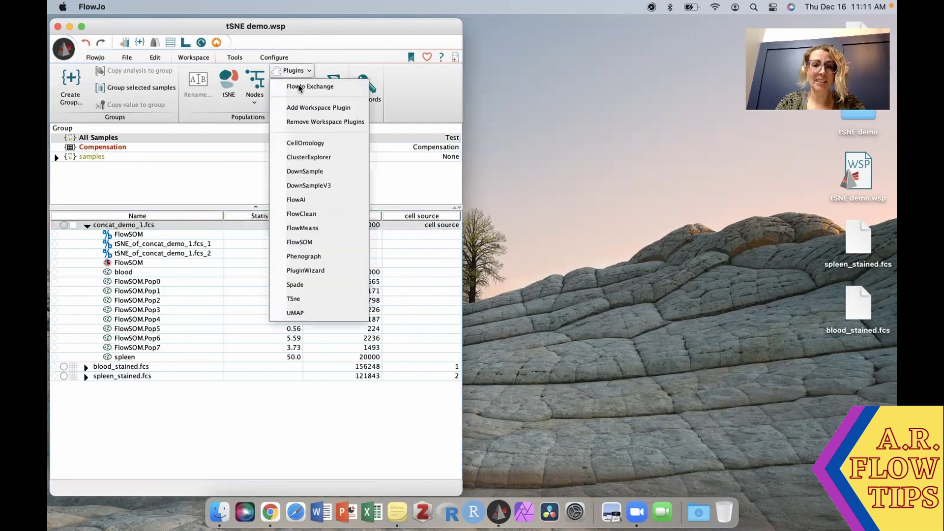
left_click(306, 158)
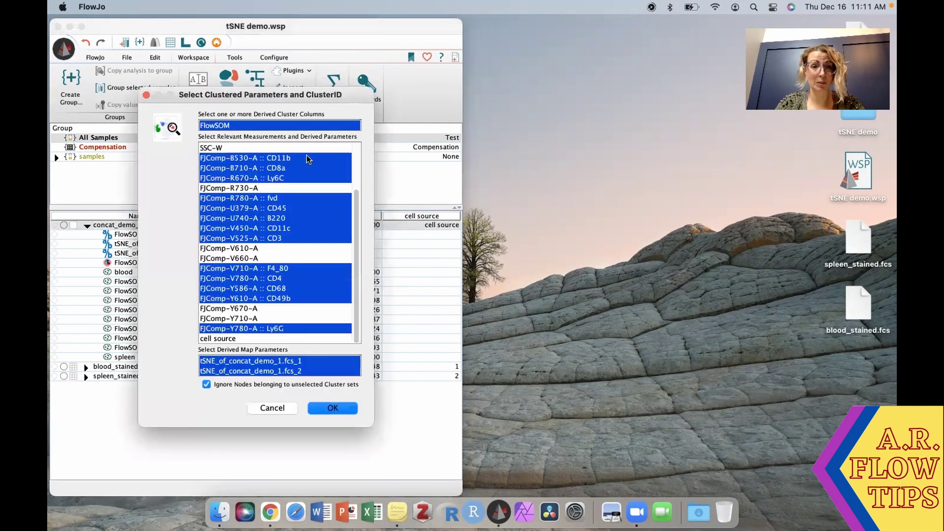
left_click(276, 200, "super")
left_click(277, 209, "super")
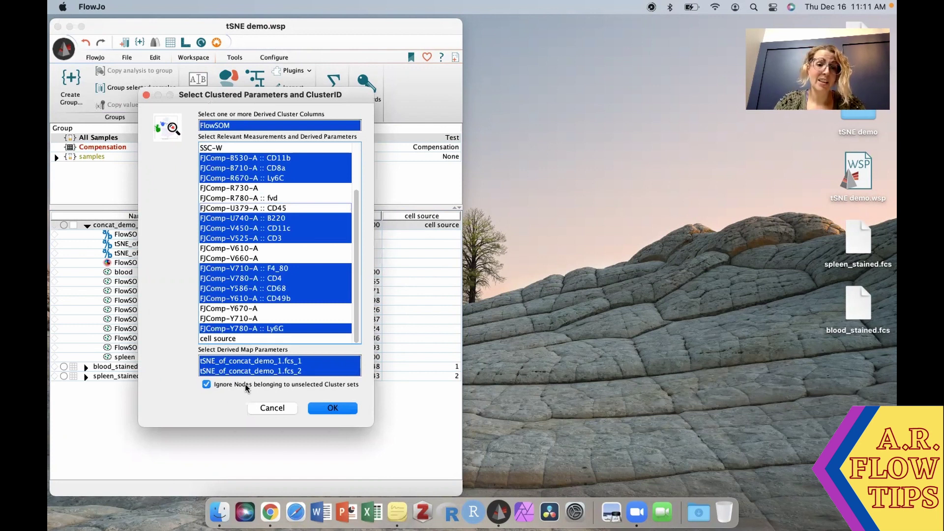
left_click(328, 410)
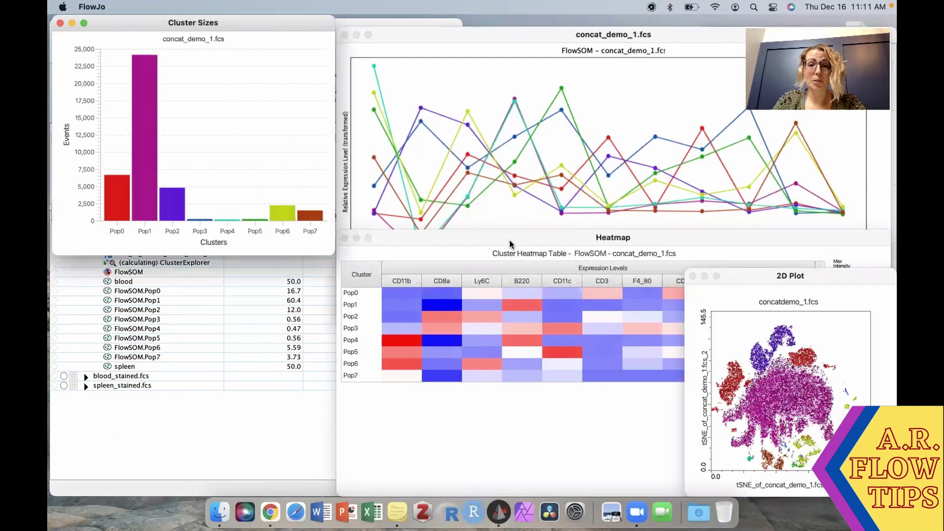
left_click_drag(510, 239, 302, 241)
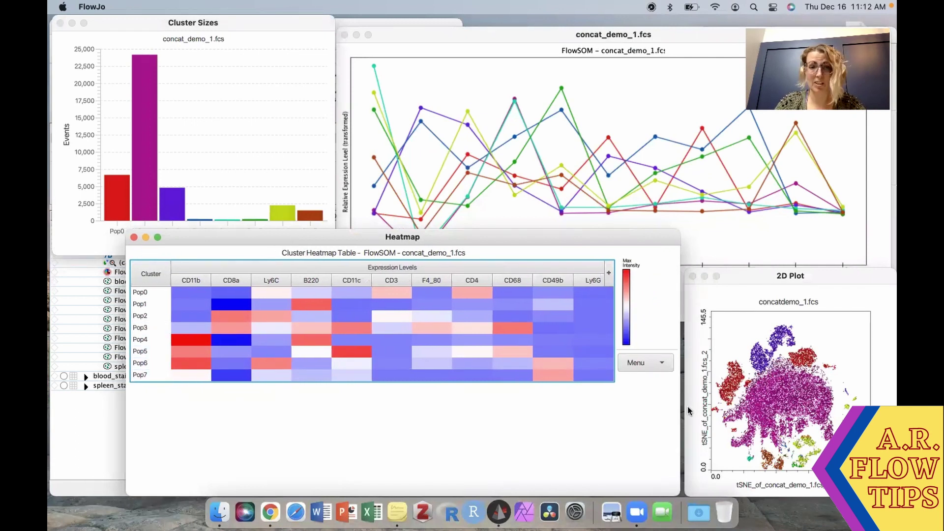
key("super+h")
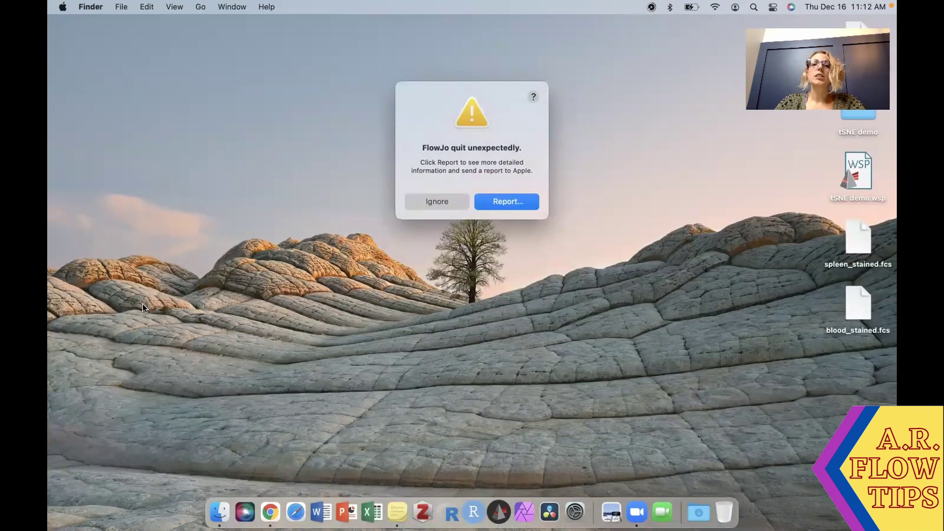
- Ignore the crash alert and open tSNE demo.wsp again
left_click(449, 206)
double_click(858, 161)
left_click(465, 231)
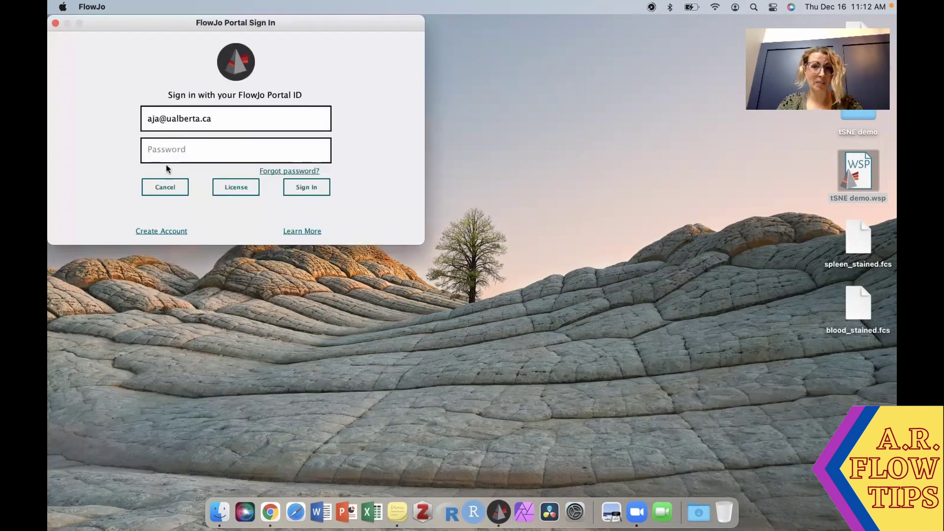
- Skip Portal sign-in, collapse the blood and spleen trees, and select concat_demo_1.fcs
left_click(166, 185)
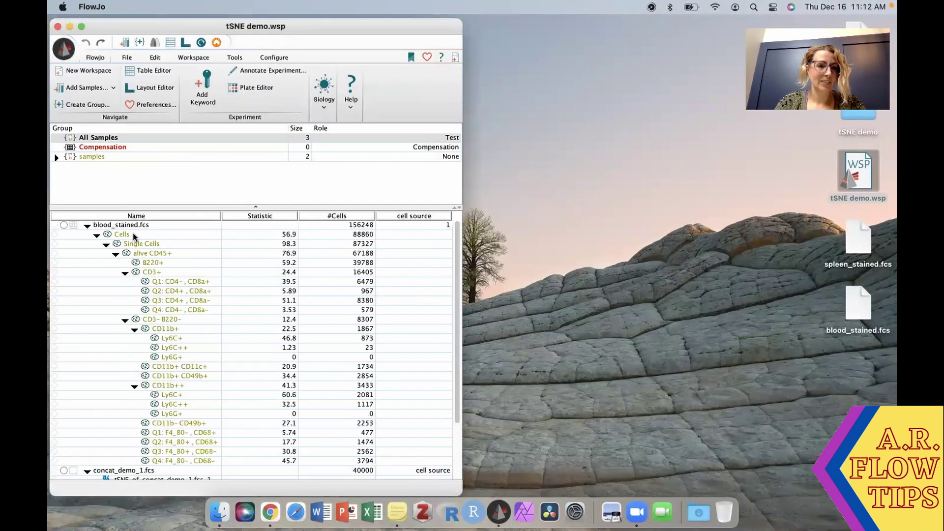
left_click(86, 225)
left_click(86, 282)
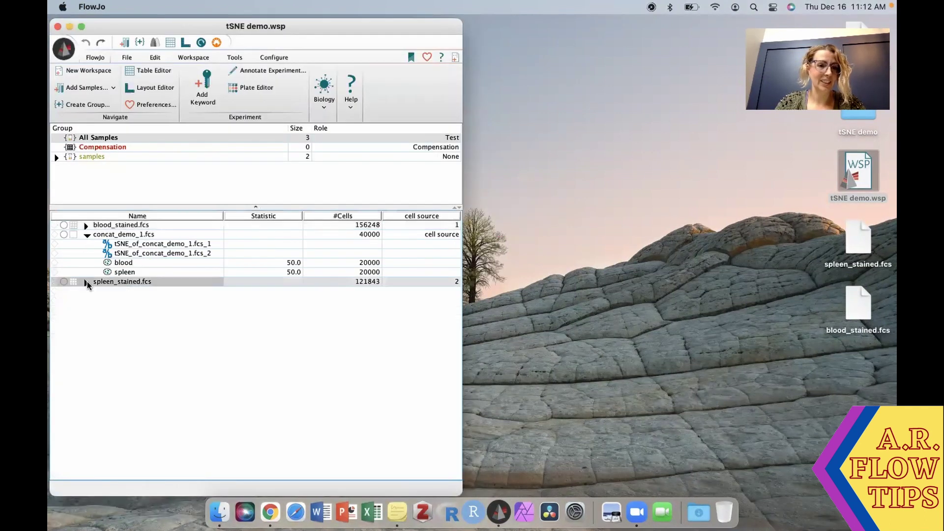
left_click(133, 235)
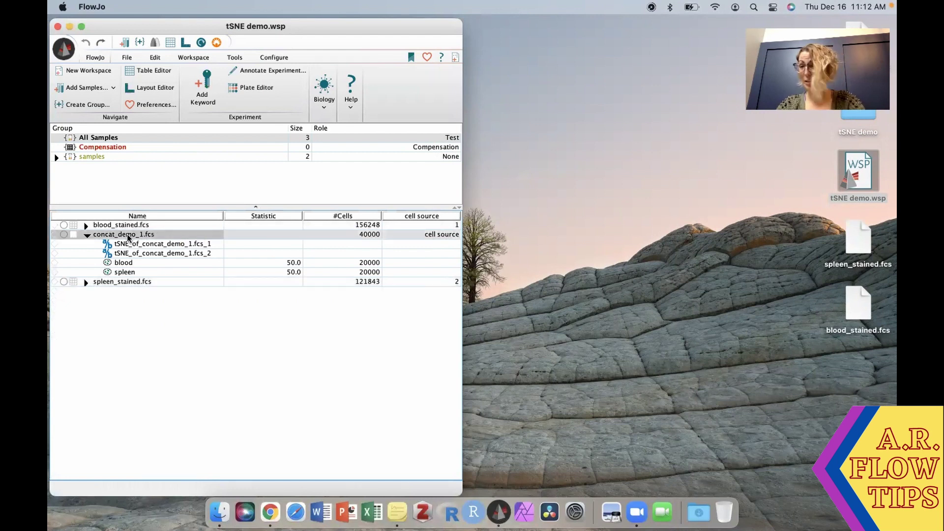
- Run FlowSOM from the Workspace plugins excluding fvd and CD45, then save the workspace
left_click(236, 58)
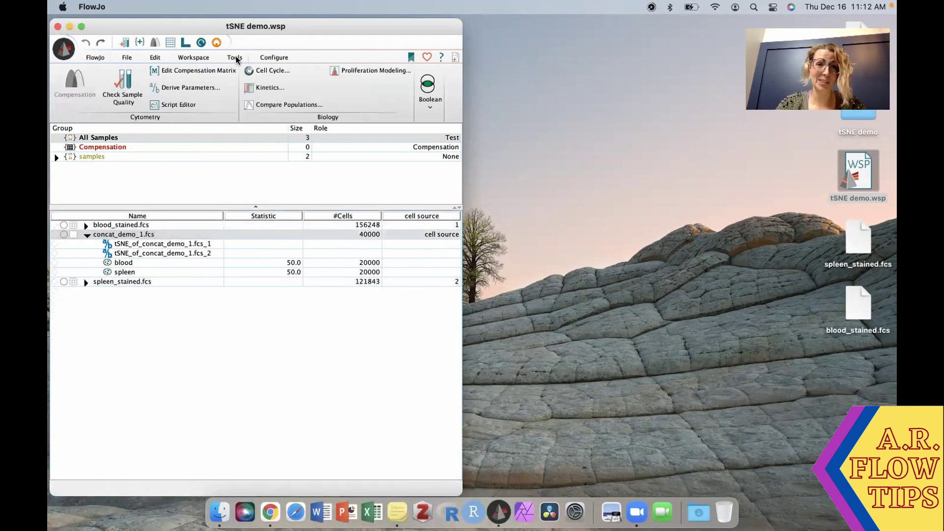
left_click(204, 61)
left_click(295, 71)
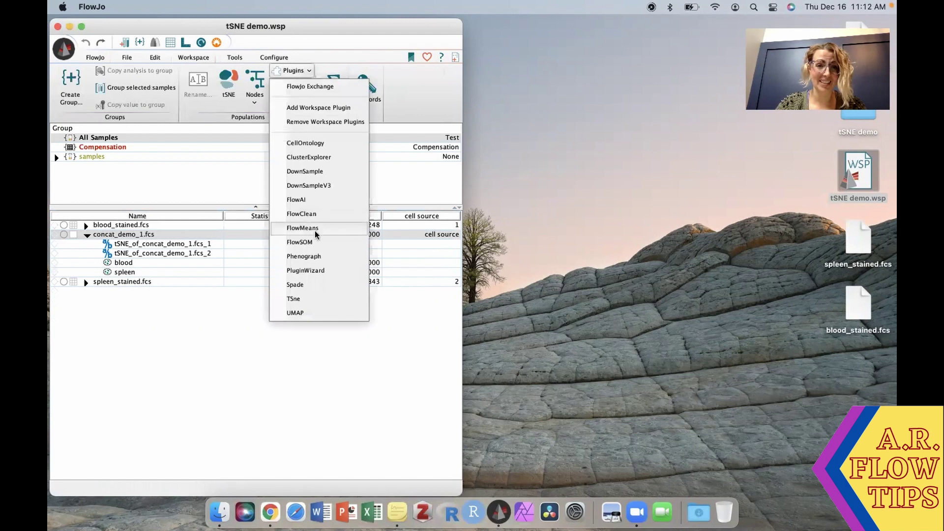
left_click(310, 244)
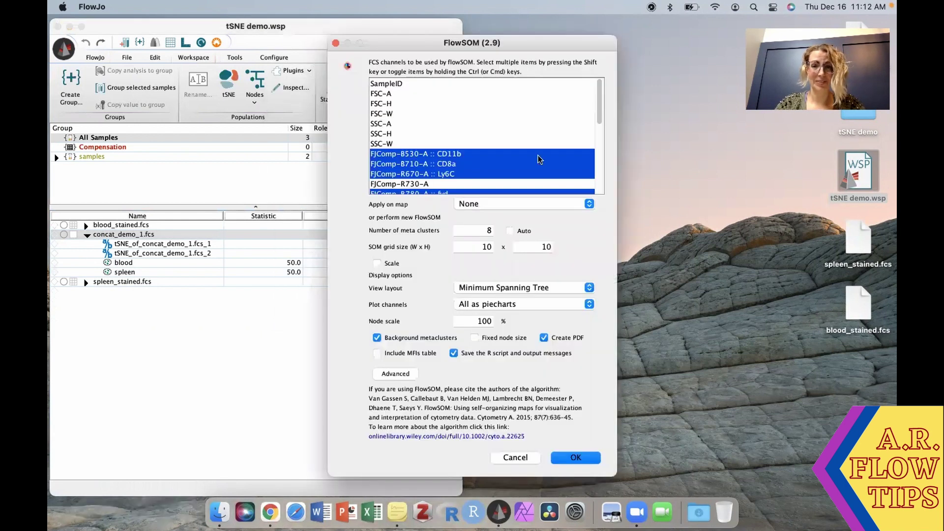
scroll(525, 153, "down", 2)
left_click(452, 144, "super")
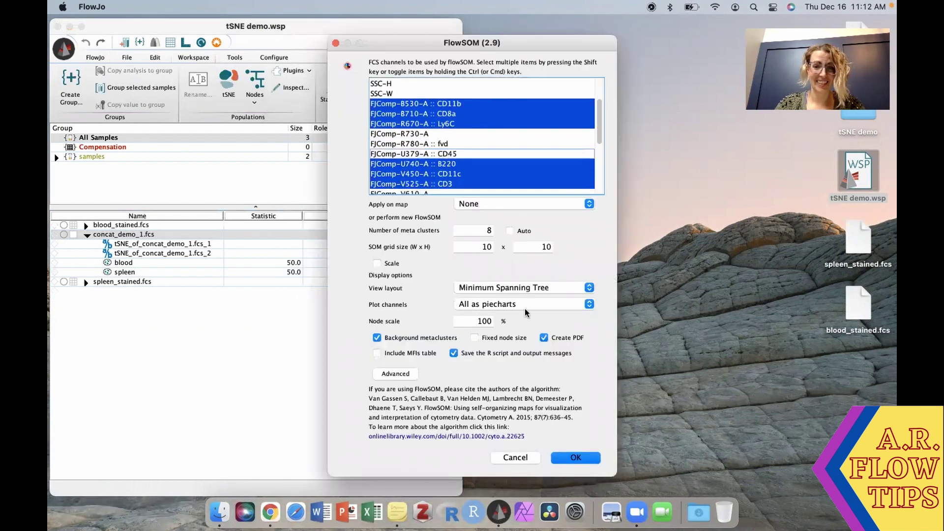
left_click(572, 457)
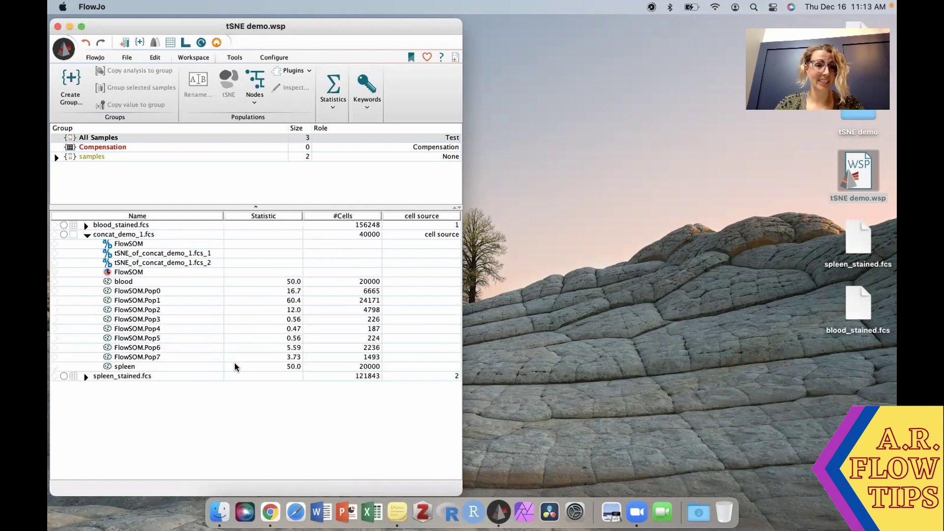
key("super+s")
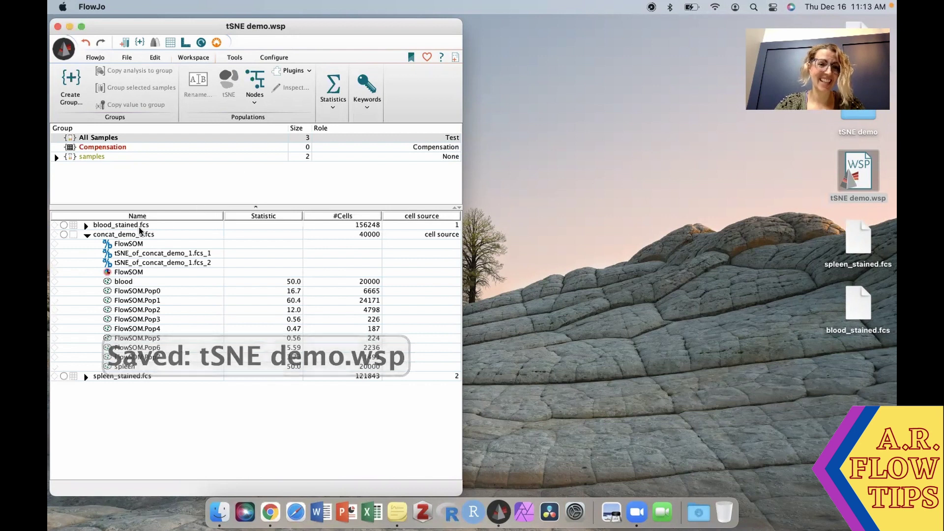
- Run Cluster Explorer on concat_demo_1.fcs excluding fvd, and move the heatmap aside
left_click(142, 235)
left_click(293, 71)
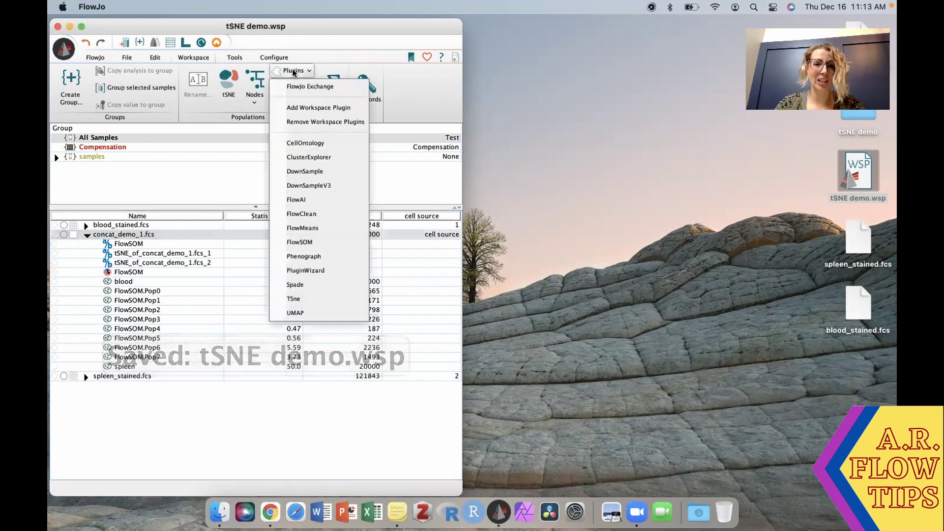
left_click(307, 157)
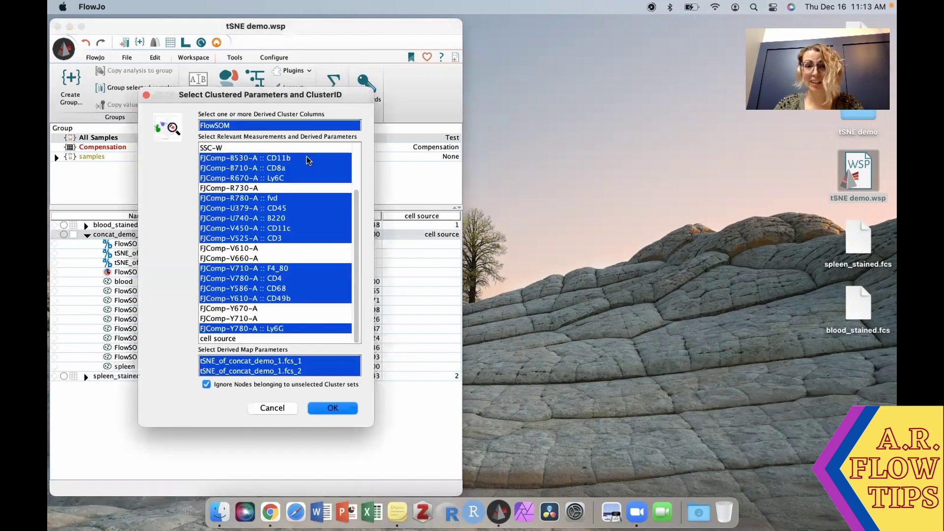
left_click(273, 199, "super")
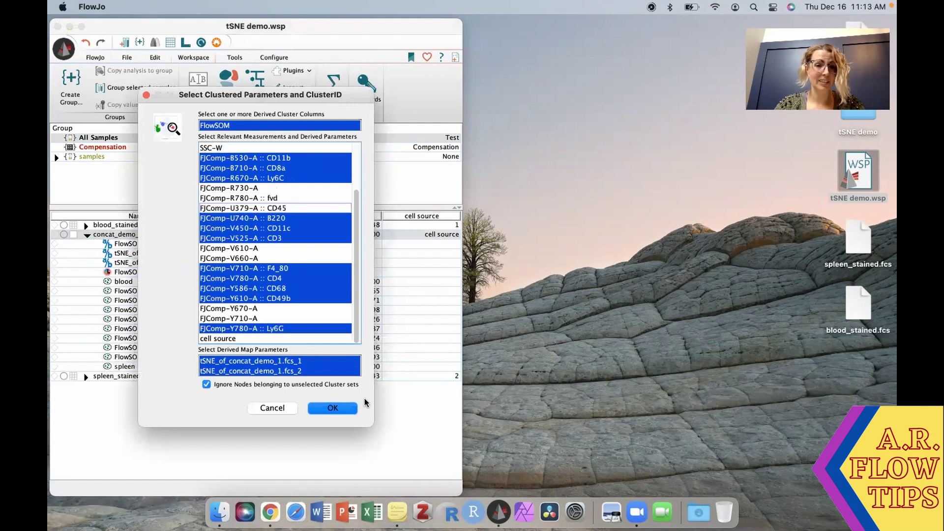
left_click(333, 407)
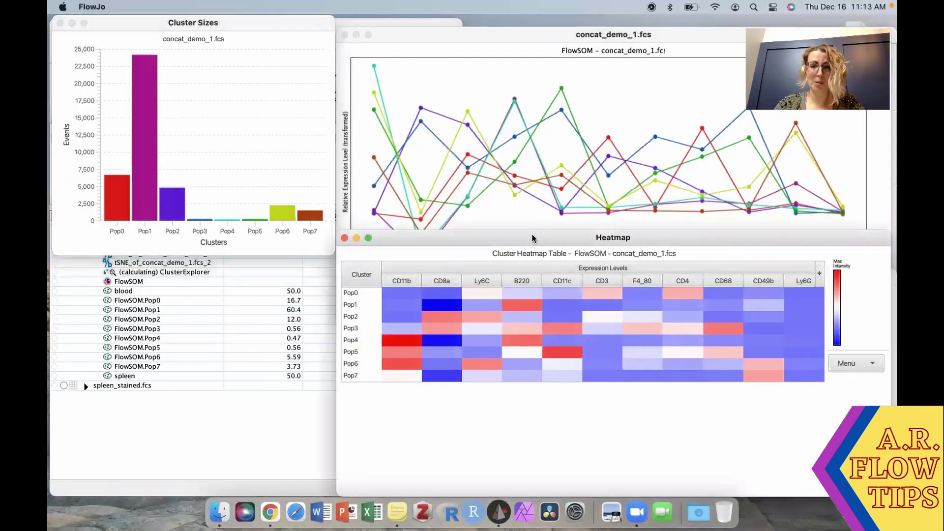
left_click_drag(531, 236, 291, 240)
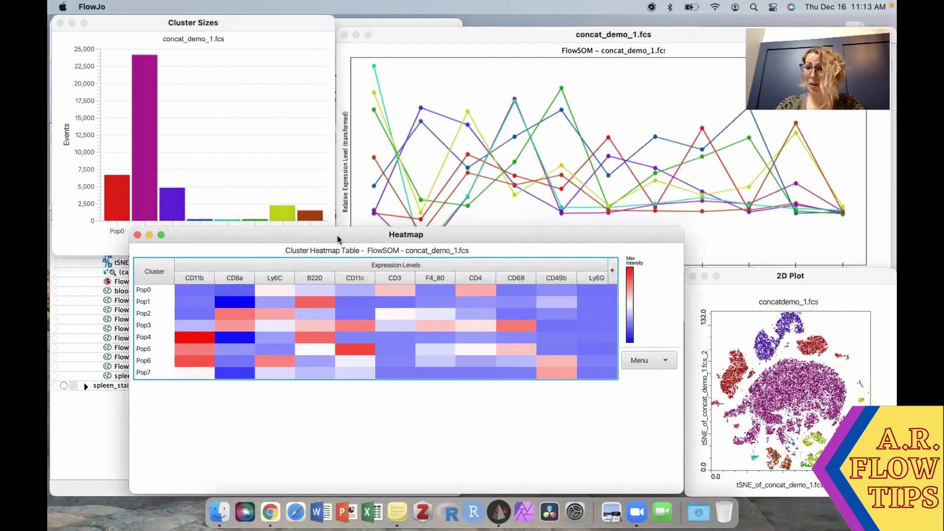
- Highlight clusters Pop1, Pop4, Pop5 and then Pop2 across all charts
left_click(140, 304)
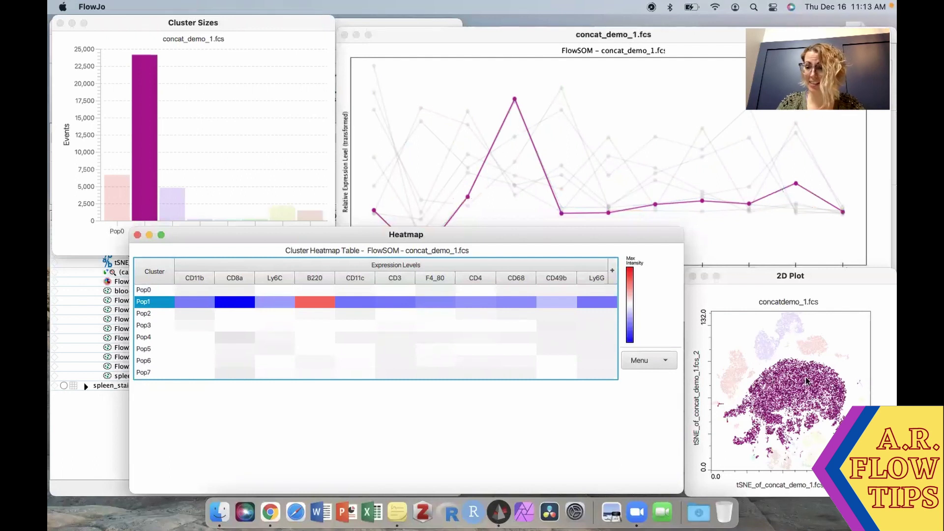
left_click_drag(541, 239, 488, 308)
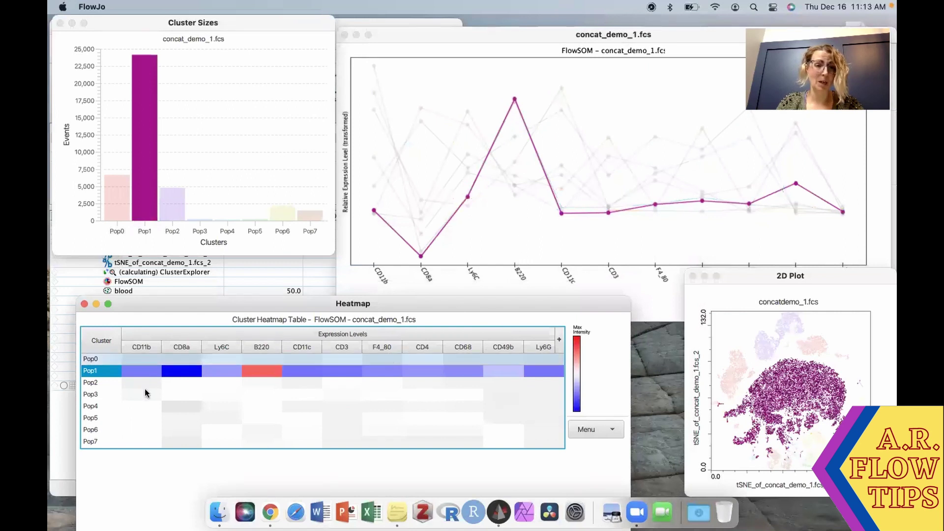
left_click(95, 409)
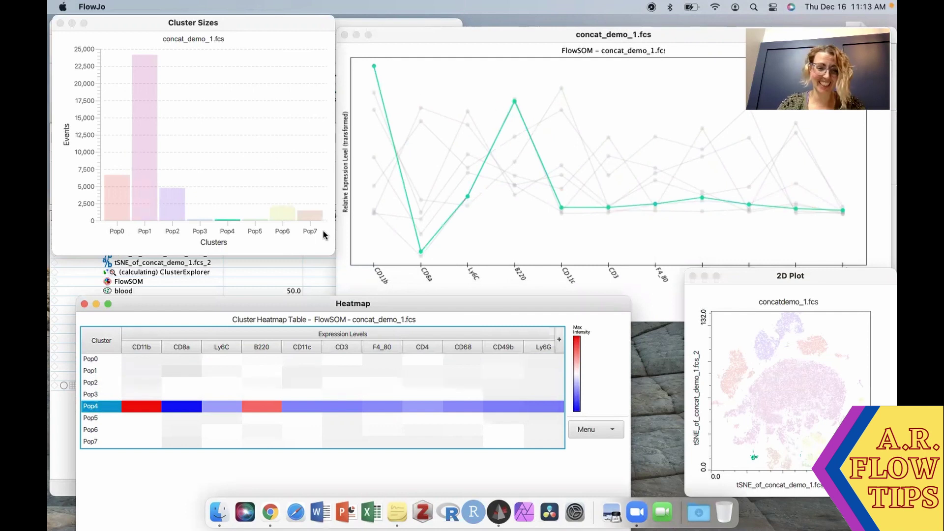
left_click(98, 418)
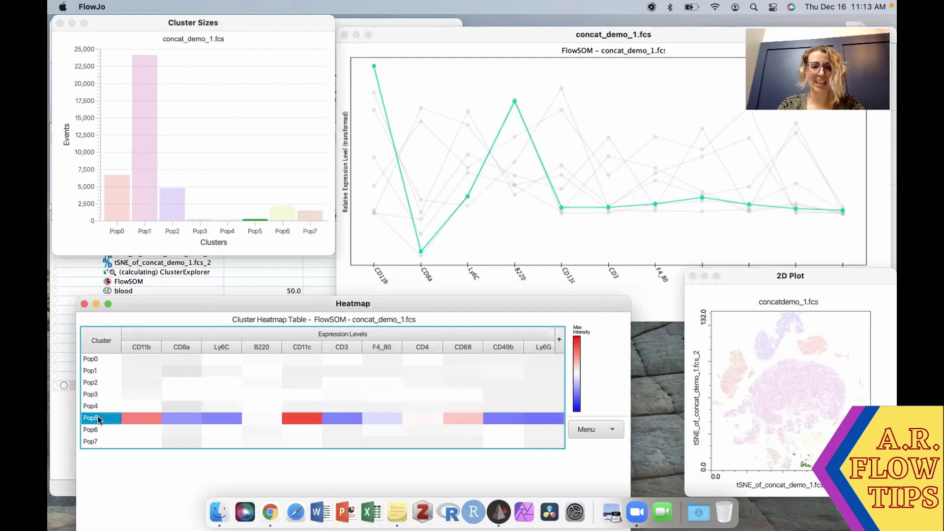
double_click(90, 418)
left_click(90, 386)
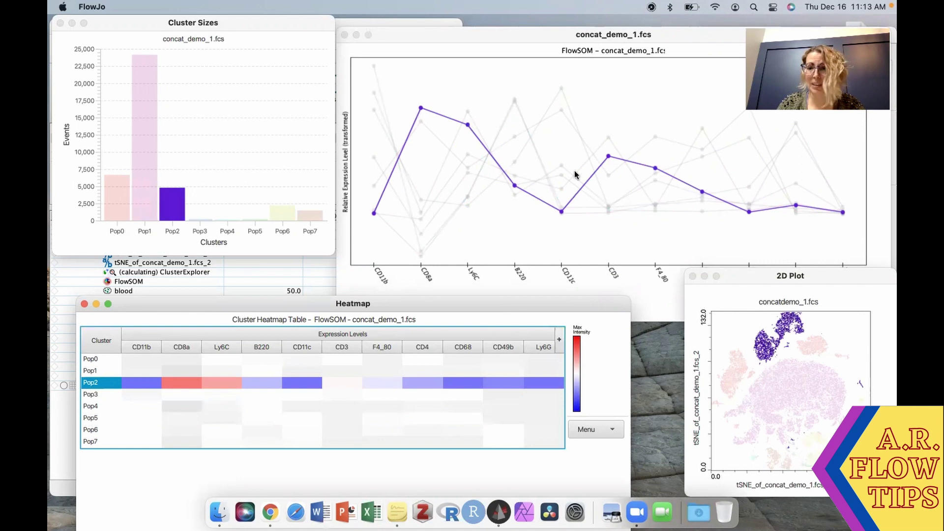
- Select the Pop6 and then Pop7 heatmap rows to compare their profiles and tSNE locations
left_click(86, 430)
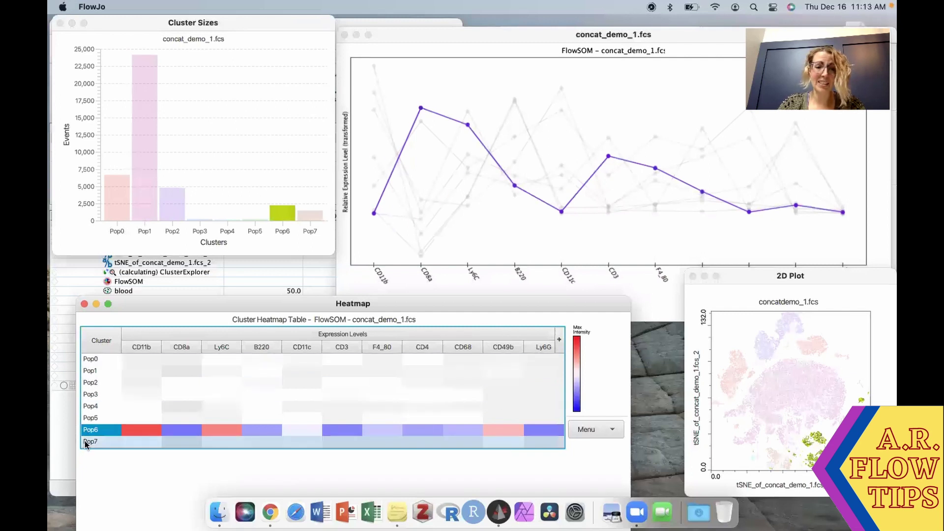
left_click(86, 443)
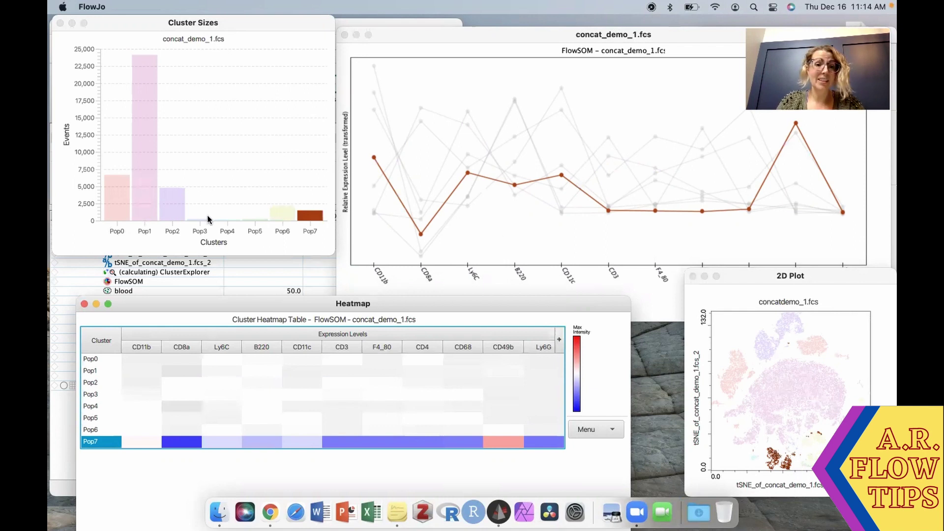
left_click(457, 386)
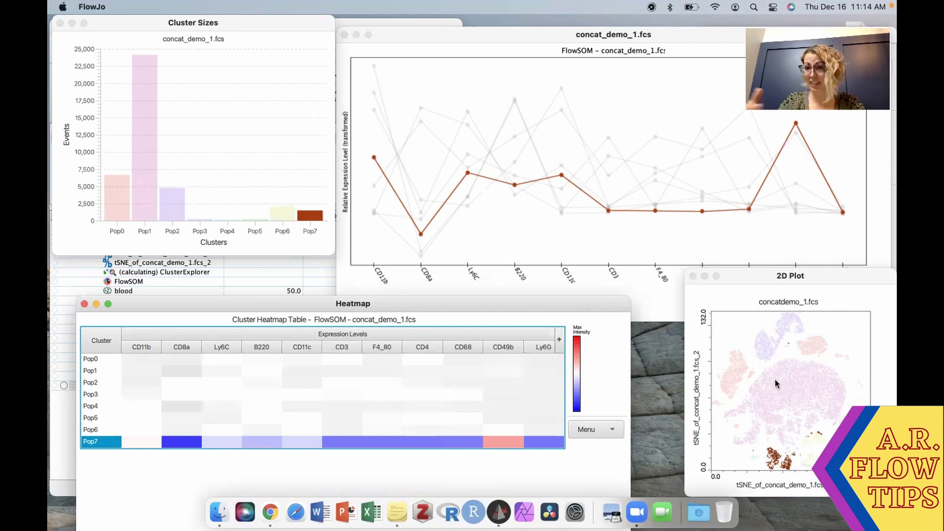